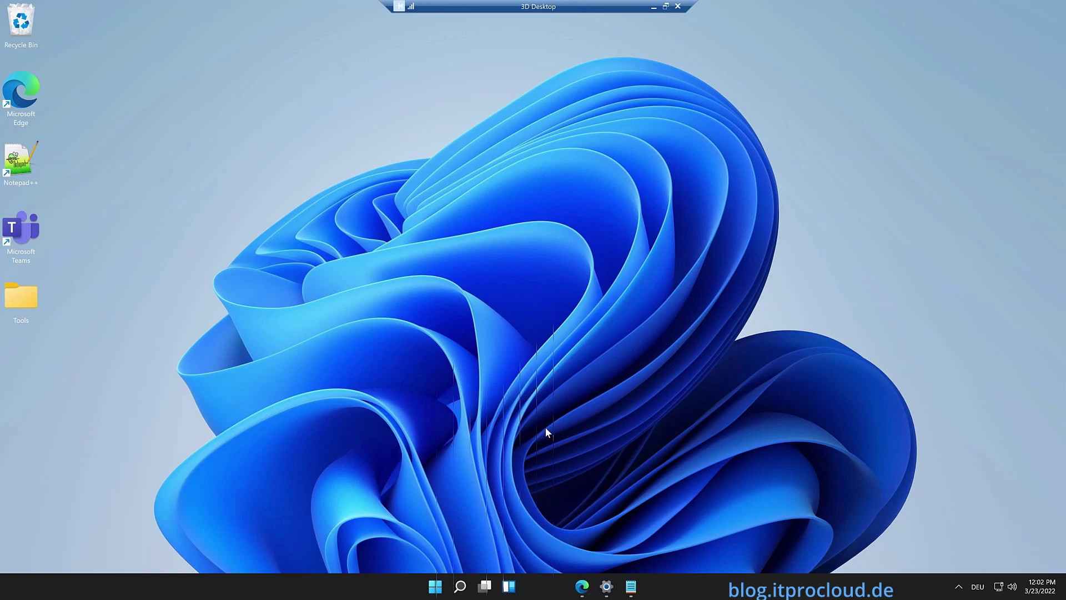
# Step: In Edge, download the latest WVDAdmin release from its ITProCloud blog article and open the downloaded installer
pyautogui.click(583, 586)
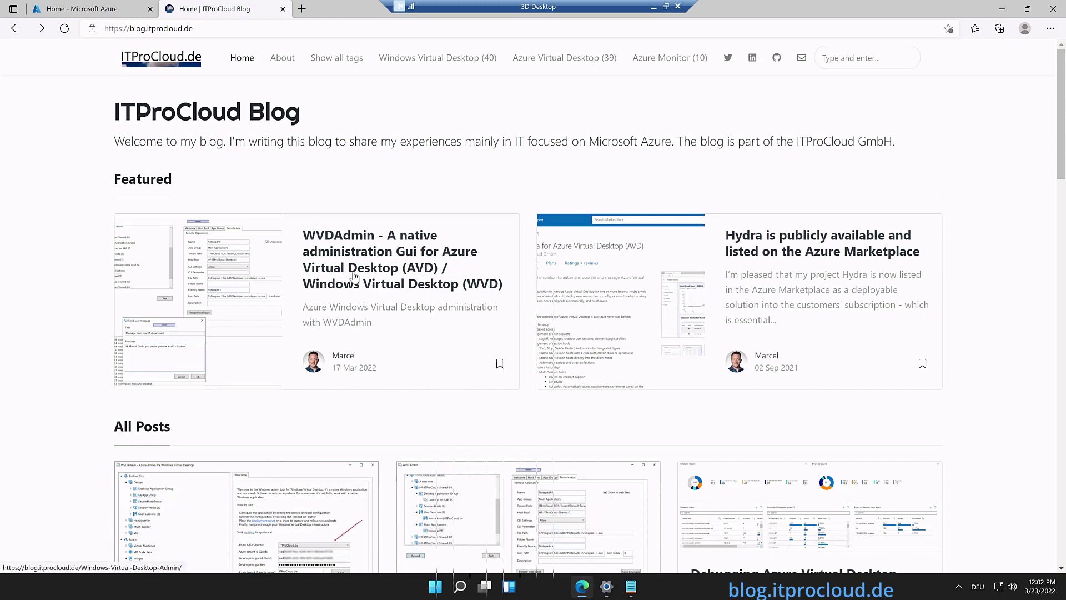
pyautogui.click(341, 246)
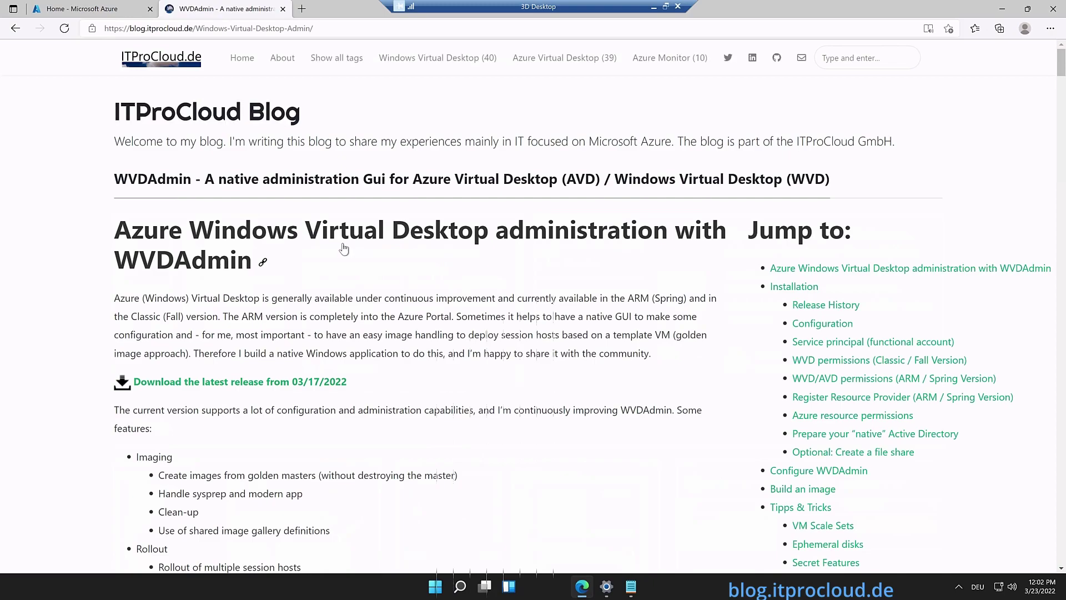
pyautogui.click(218, 383)
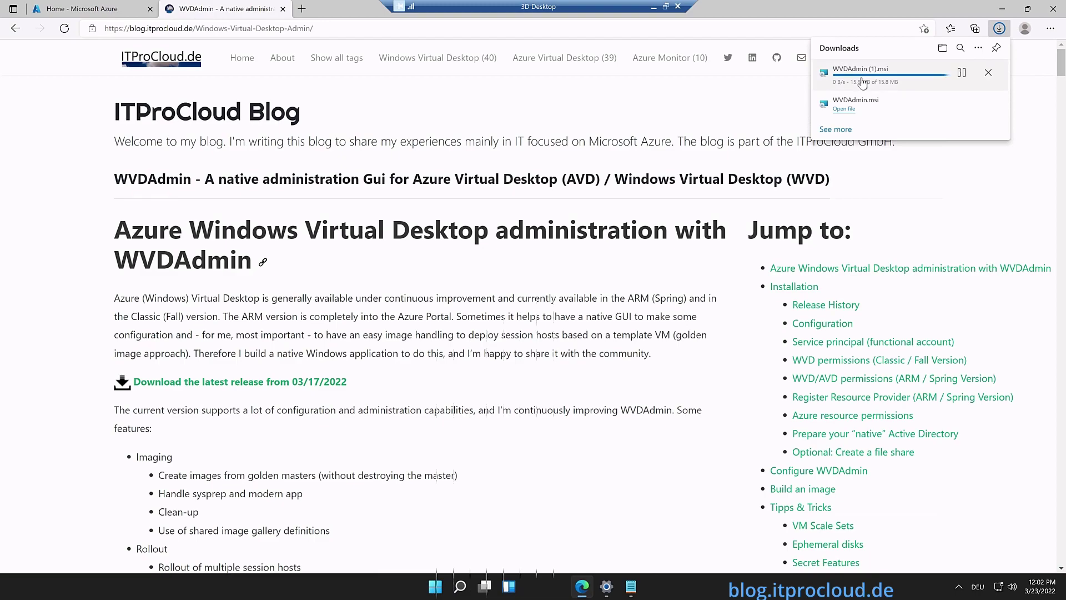
pyautogui.click(862, 82)
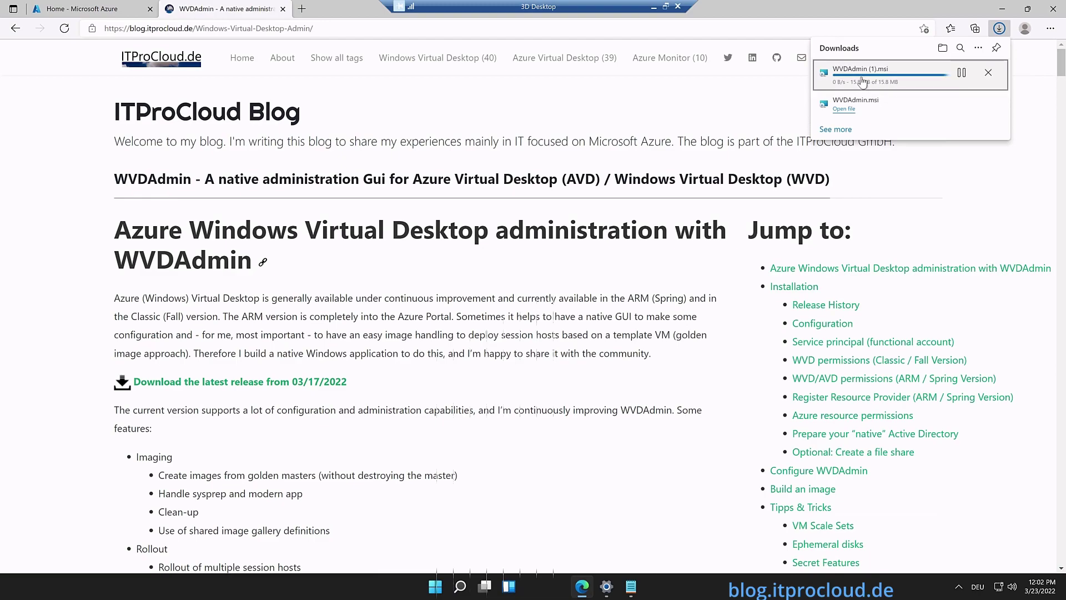
# Step: Install WVDAdmin for everyone in C:\Program Files\ITProCloud.de\WVDAdmin\ and close the finished setup wizard
pyautogui.click(586, 386)
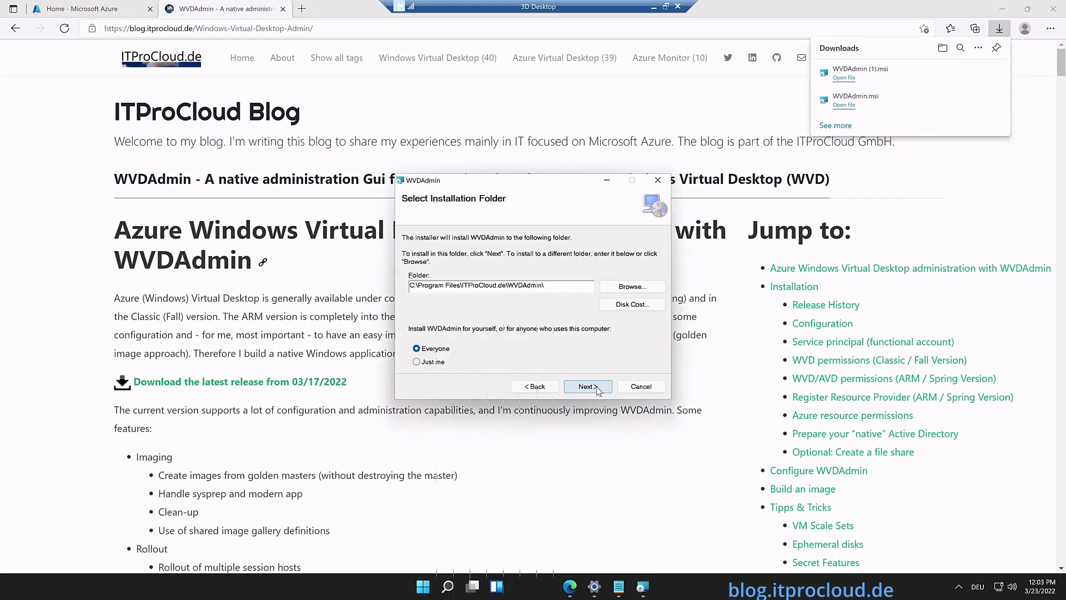
pyautogui.click(596, 387)
pyautogui.click(534, 364)
pyautogui.click(588, 388)
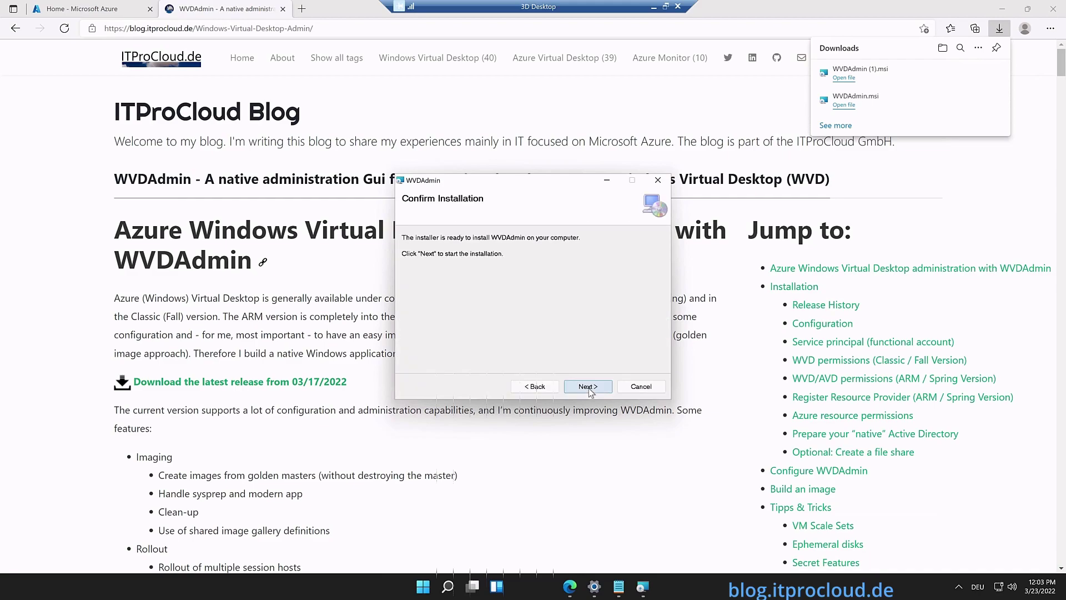
pyautogui.click(588, 389)
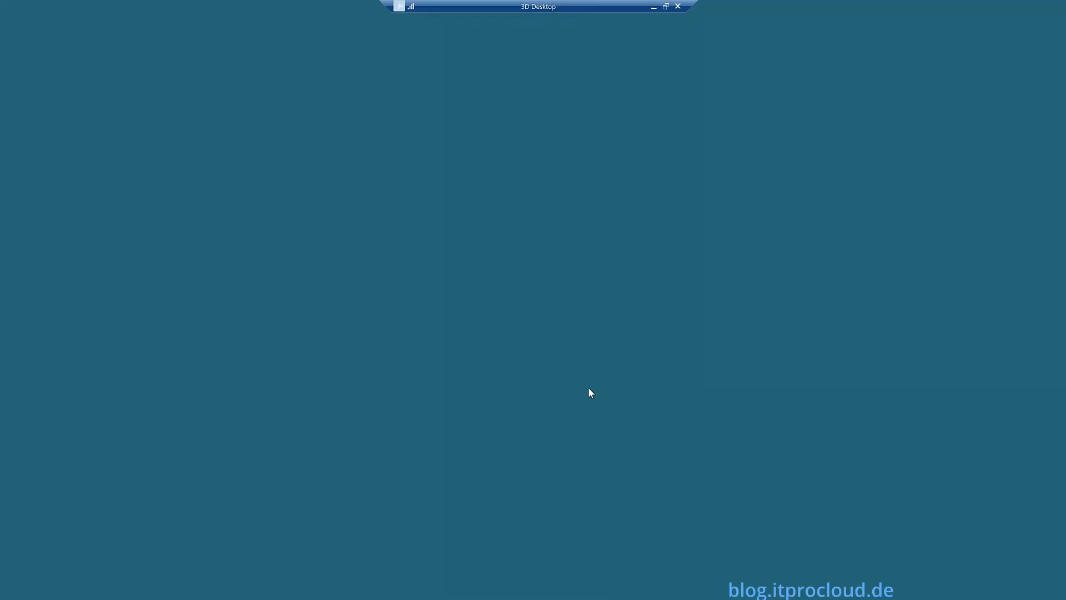
pyautogui.click(518, 387)
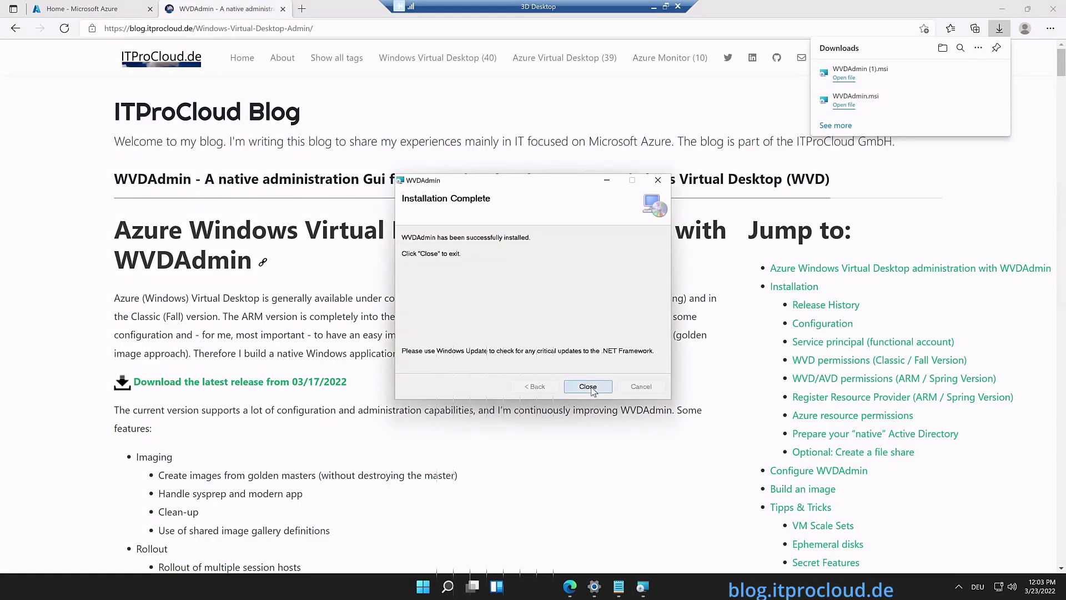
pyautogui.click(588, 387)
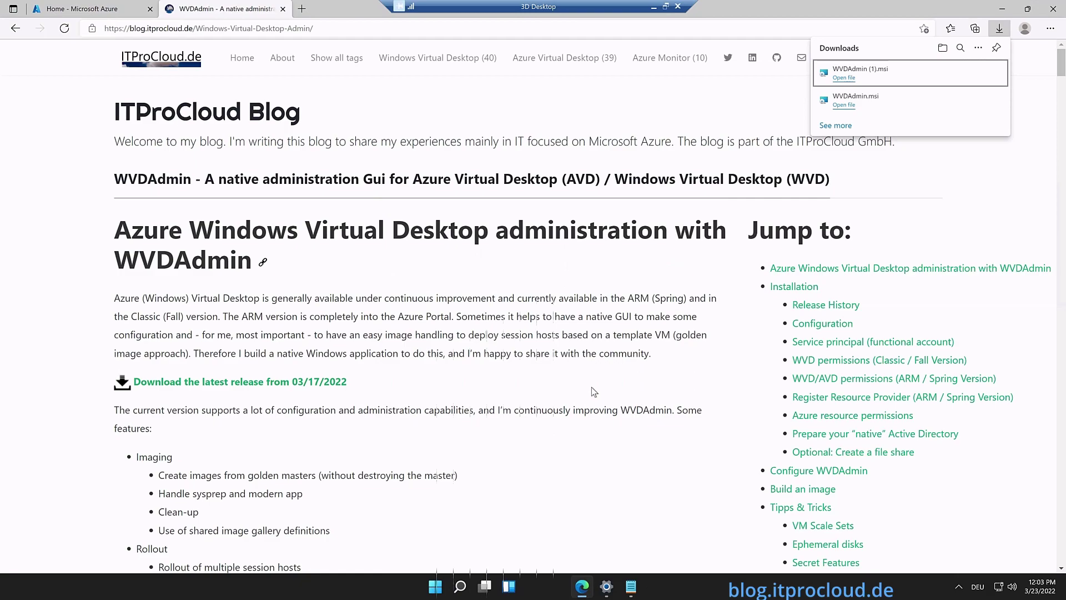
# Step: Find and launch the WVD Admin app, and move its window toward the middle of the desktop
pyautogui.press('super')
pyautogui.write('wvdadmi')
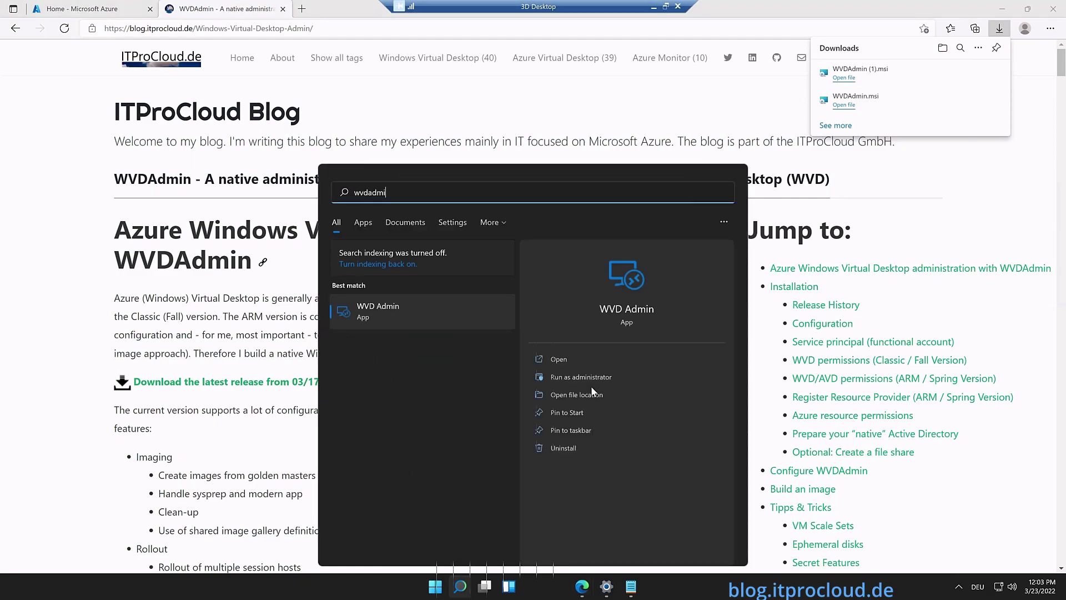
pyautogui.click(400, 309)
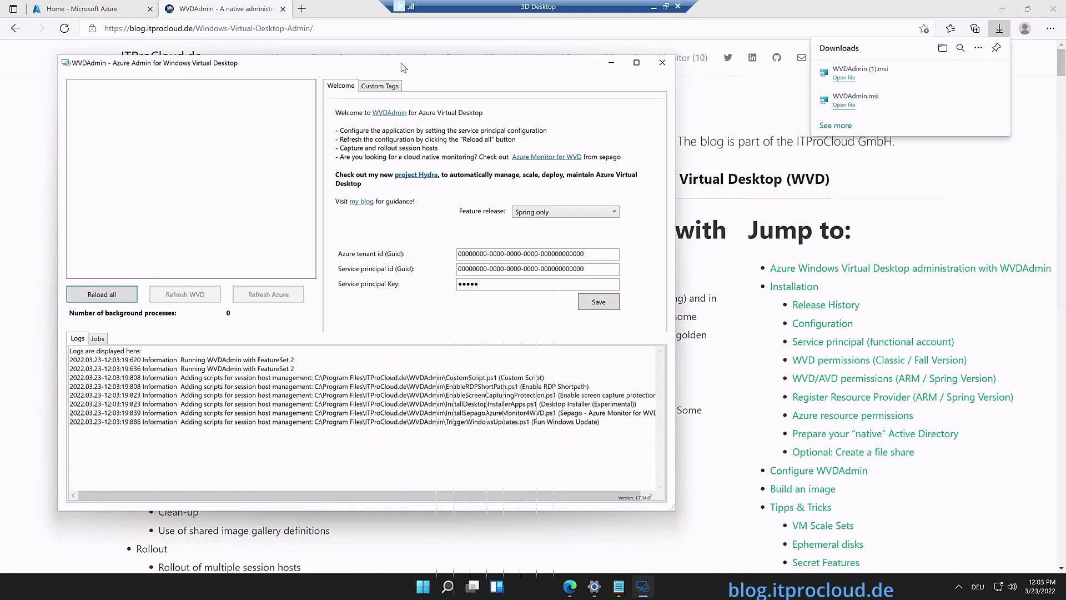
pyautogui.moveTo(513, 70); pyautogui.dragTo(627, 67)
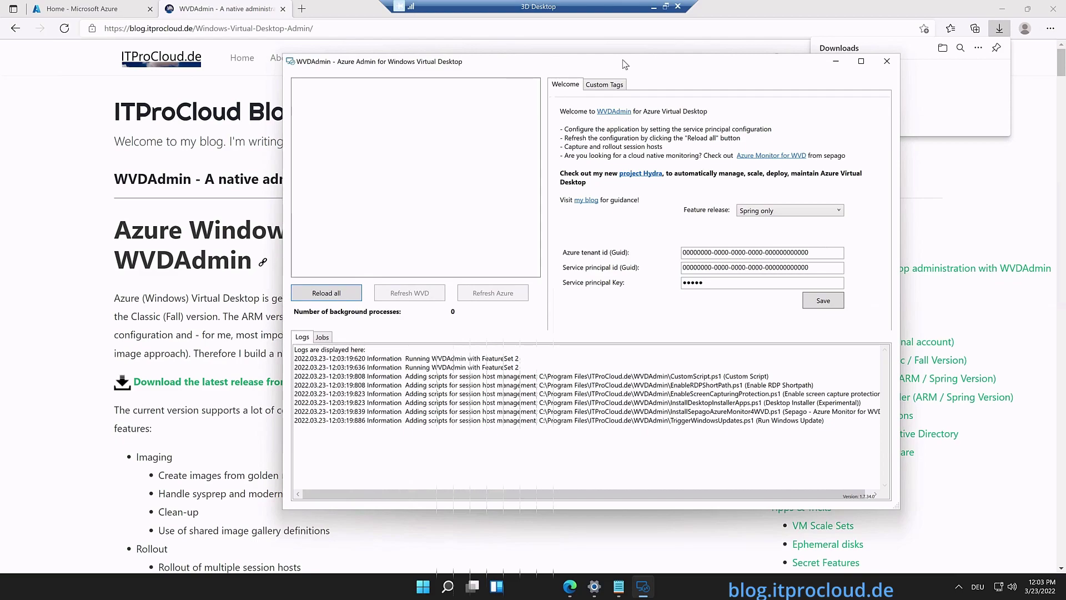
# Step: In the Azure portal, register a single-tenant Azure Active Directory application named svc_WVDAdmin-Demo1
pyautogui.click(112, 12)
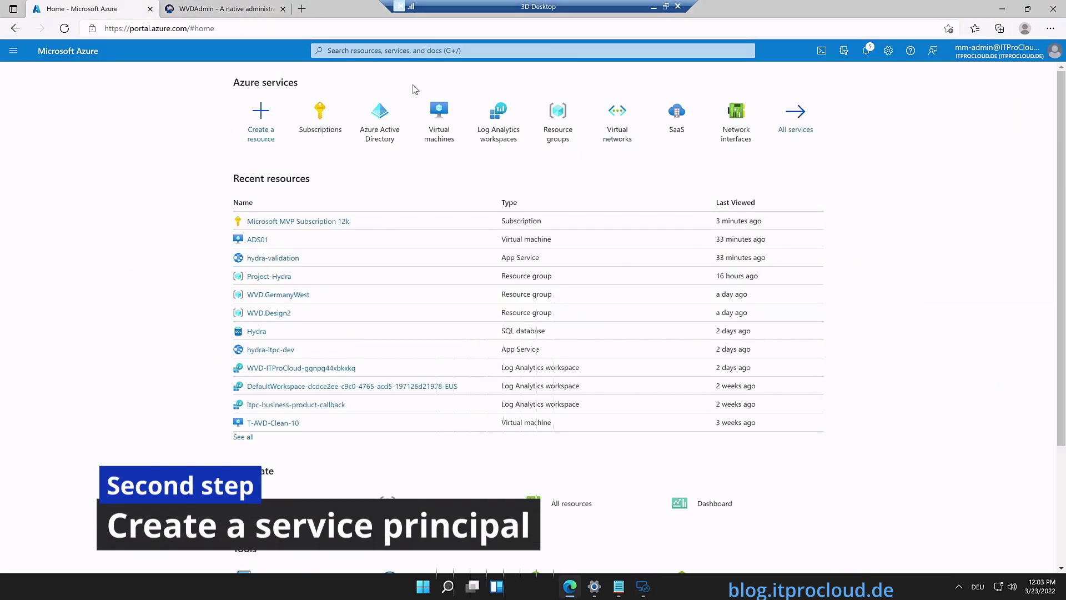
pyautogui.click(382, 116)
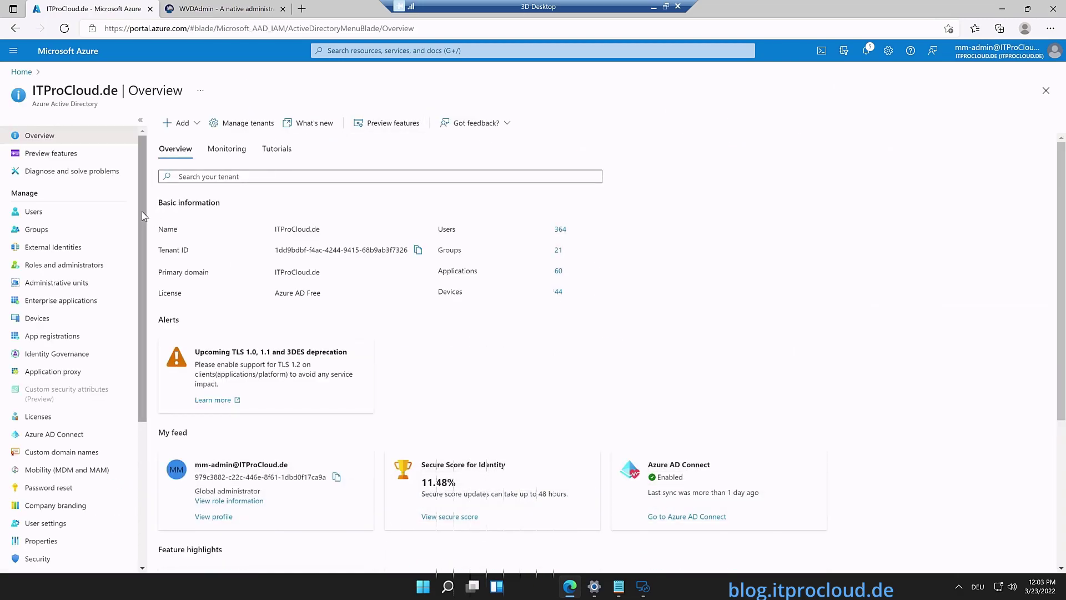
pyautogui.scroll(-1, 128, 250)
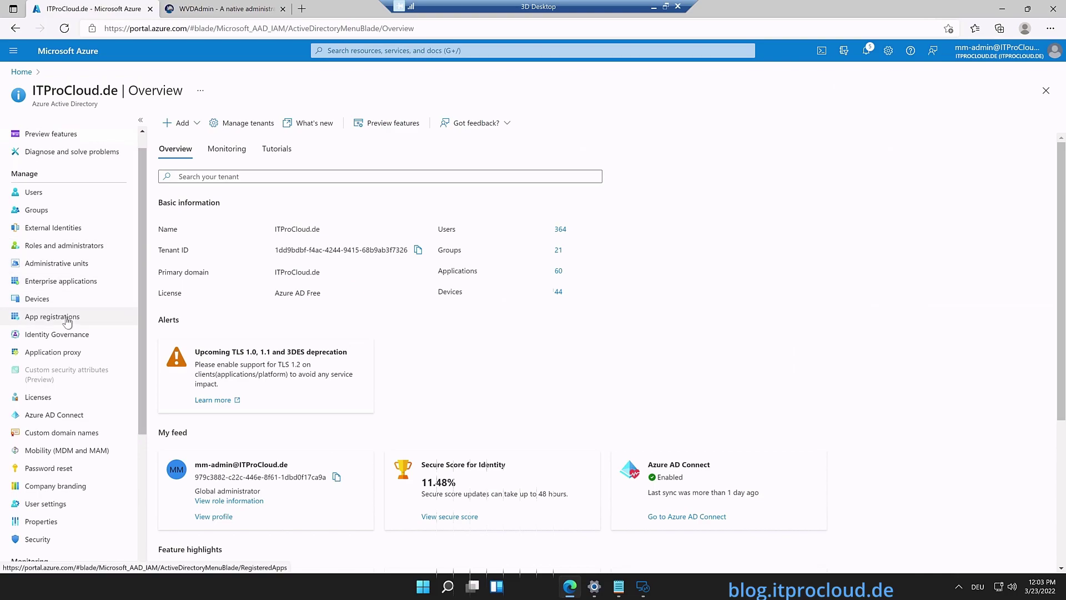
pyautogui.click(67, 321)
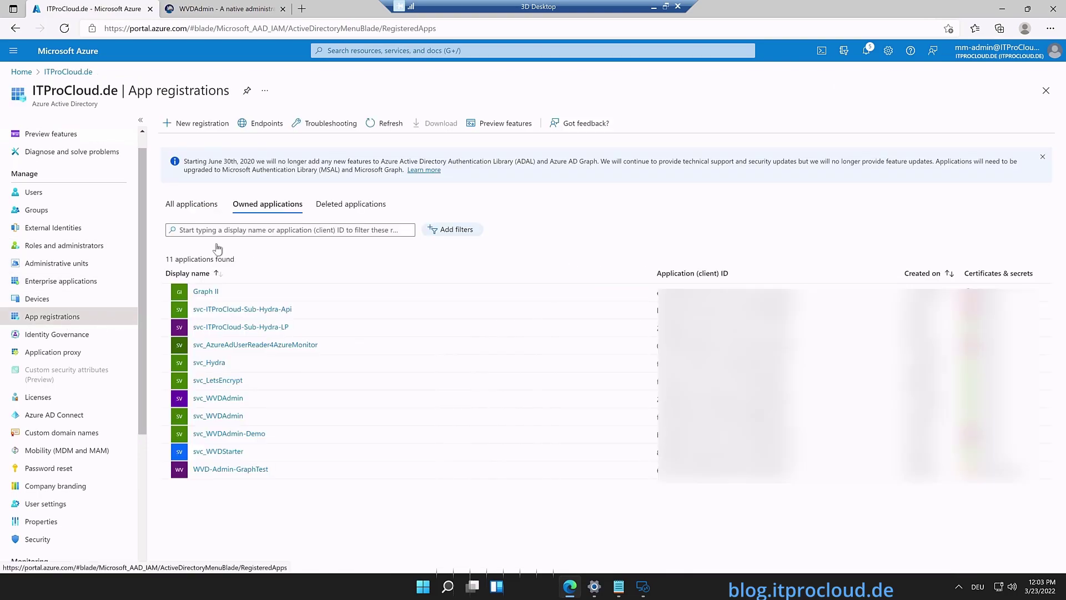
pyautogui.click(210, 125)
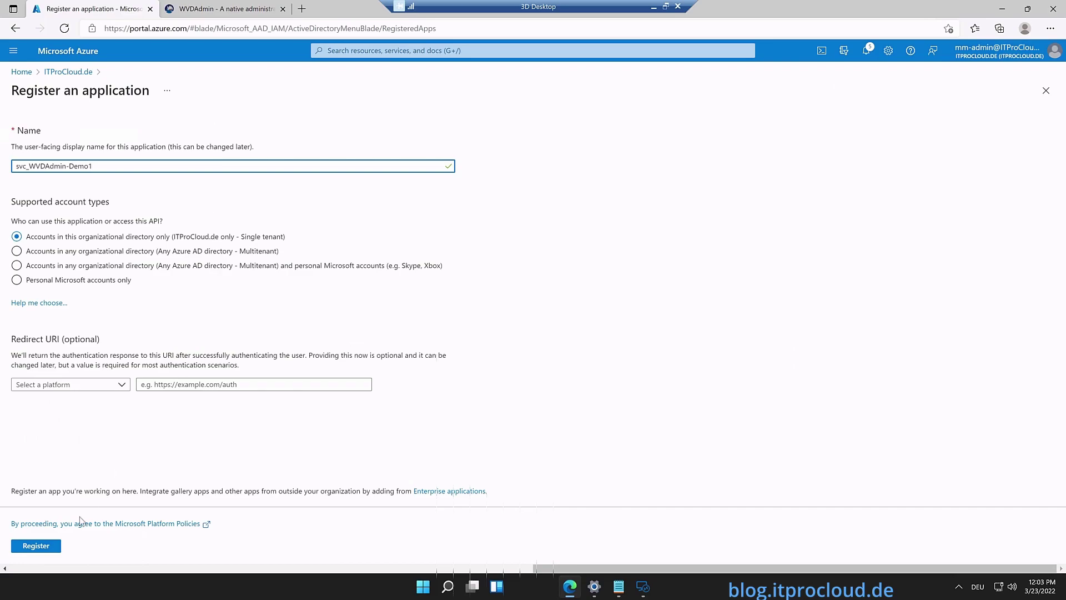
pyautogui.click(26, 549)
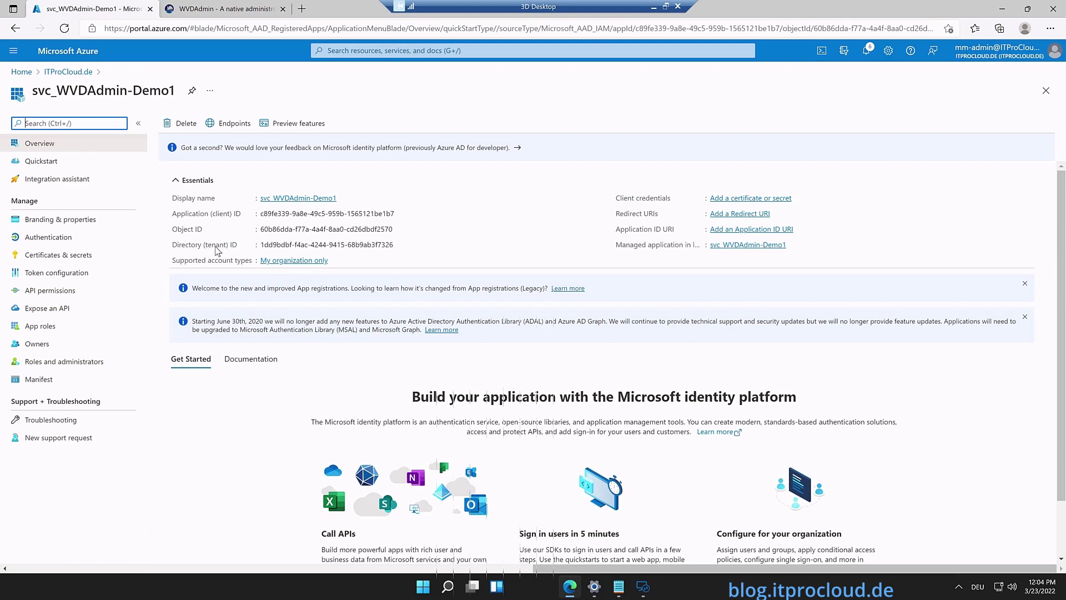
# Step: Copy the app registration's directory (tenant) ID and enter it in WVDAdmin as the Azure tenant id
pyautogui.click(400, 245)
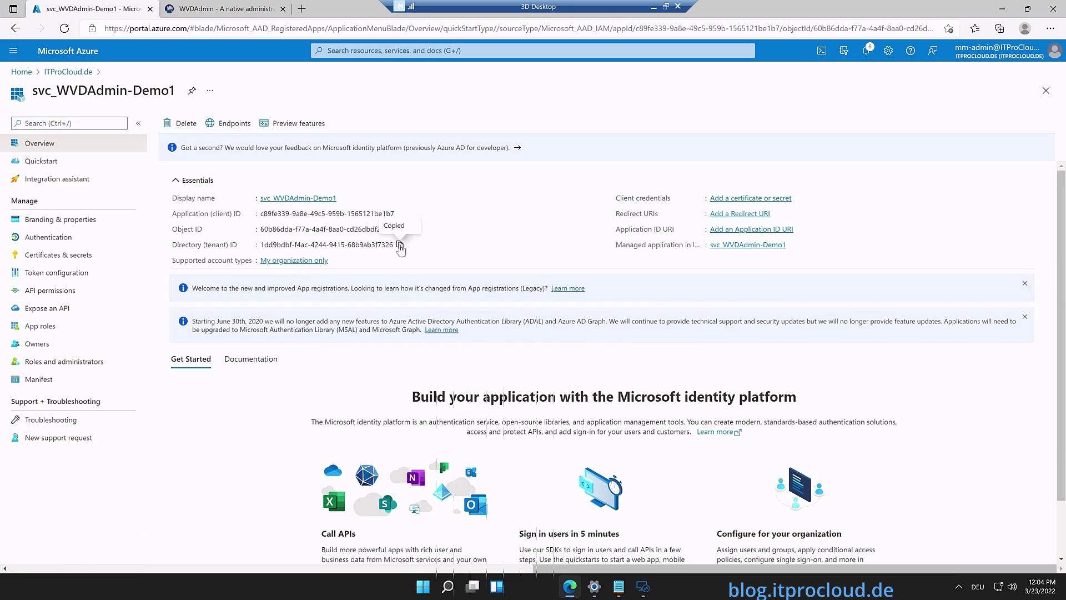
pyautogui.hotkey('alt', 'Tab')
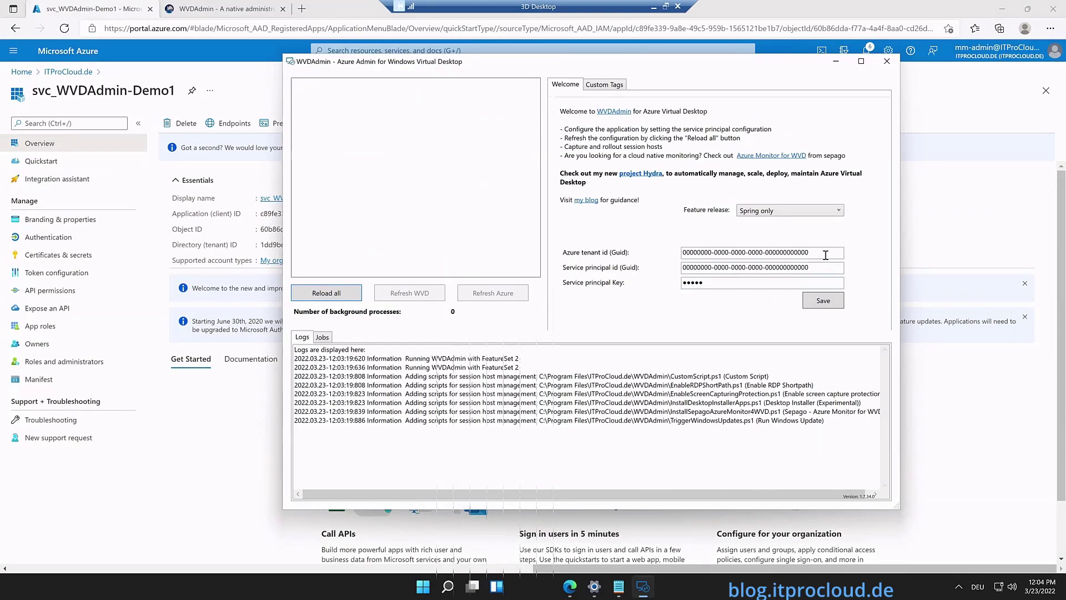
pyautogui.moveTo(823, 252); pyautogui.dragTo(762, 252)
pyautogui.moveTo(665, 252); pyautogui.dragTo(602, 255)
pyautogui.hotkey('ctrl', 'v')
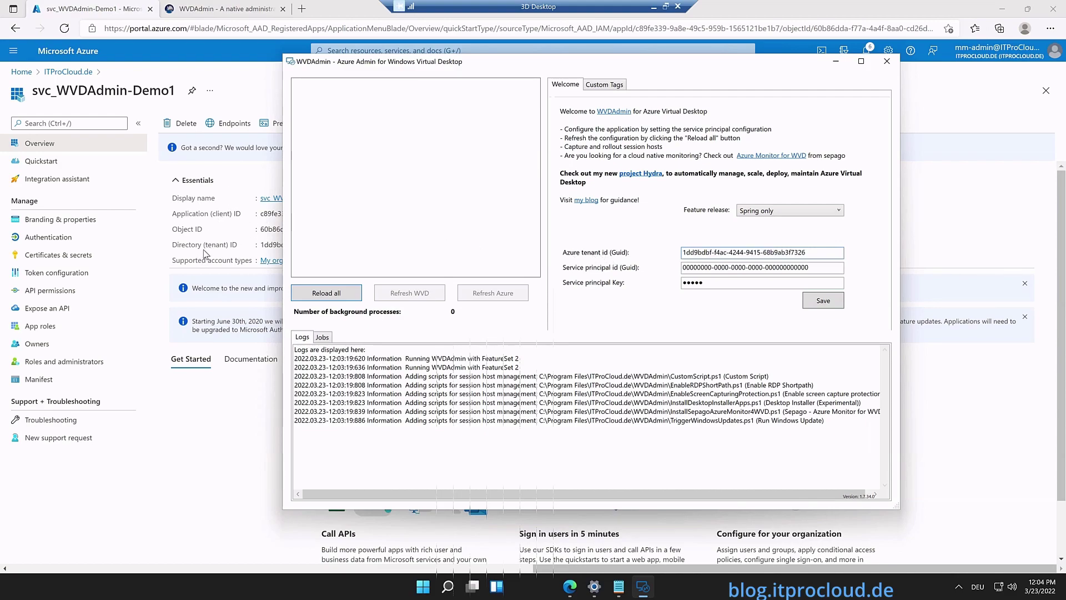
# Step: Copy the registration's application (client) ID from the Azure portal and enter it in WVDAdmin as the service principal id
pyautogui.click(207, 219)
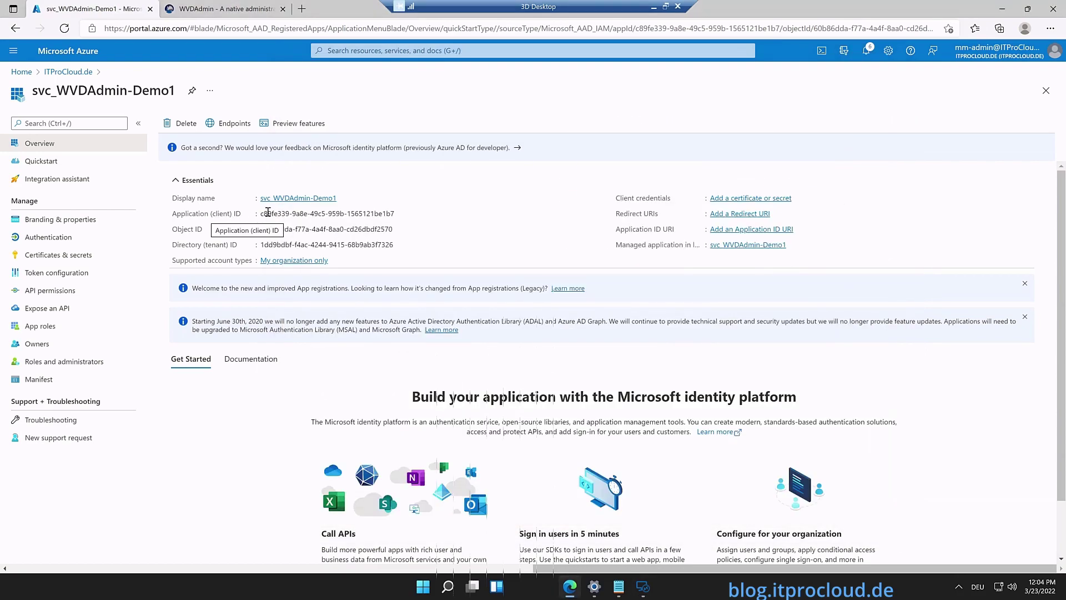
pyautogui.click(400, 214)
pyautogui.hotkey('alt', 'Tab')
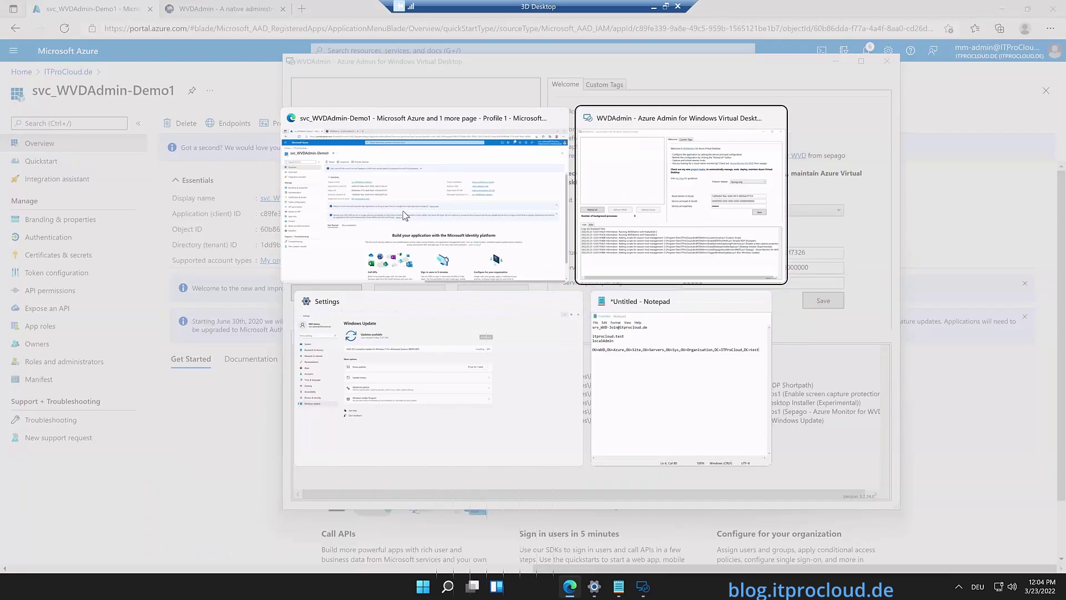
pyautogui.moveTo(833, 269); pyautogui.dragTo(652, 267)
pyautogui.hotkey('ctrl', 'v')
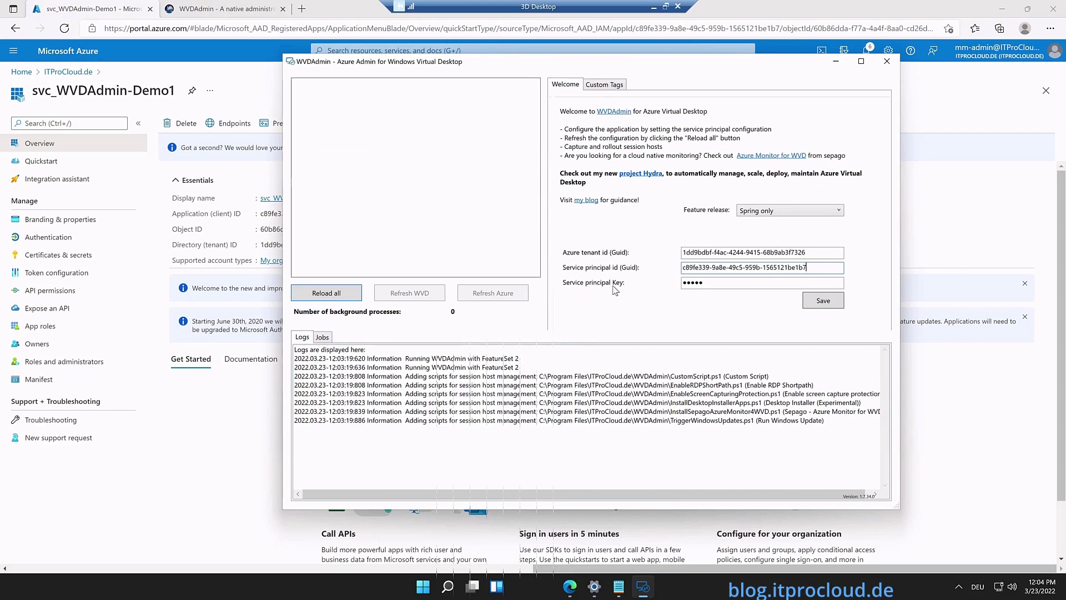
# Step: Back in the Azure portal, add a client secret with a 12-month expiry and no description to svc_WVDAdmin-Demo1
pyautogui.click(203, 429)
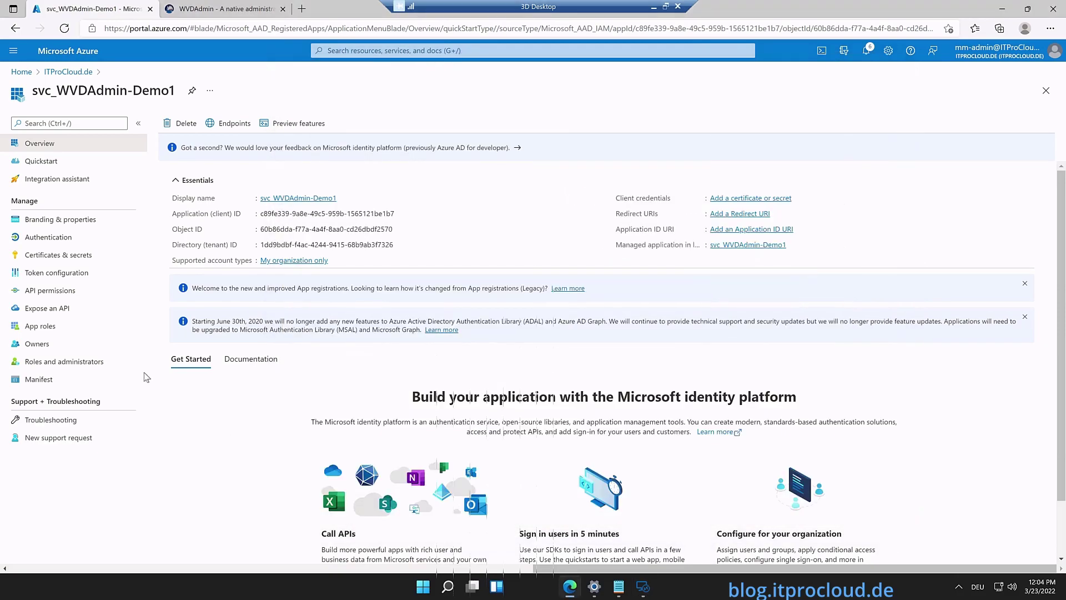
pyautogui.click(59, 260)
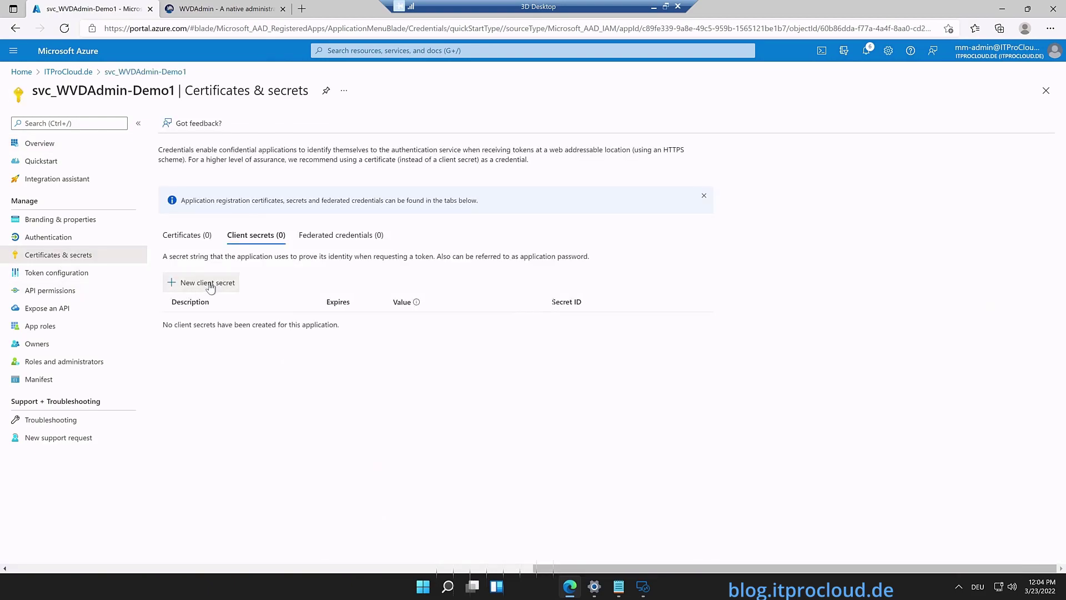
pyautogui.click(210, 285)
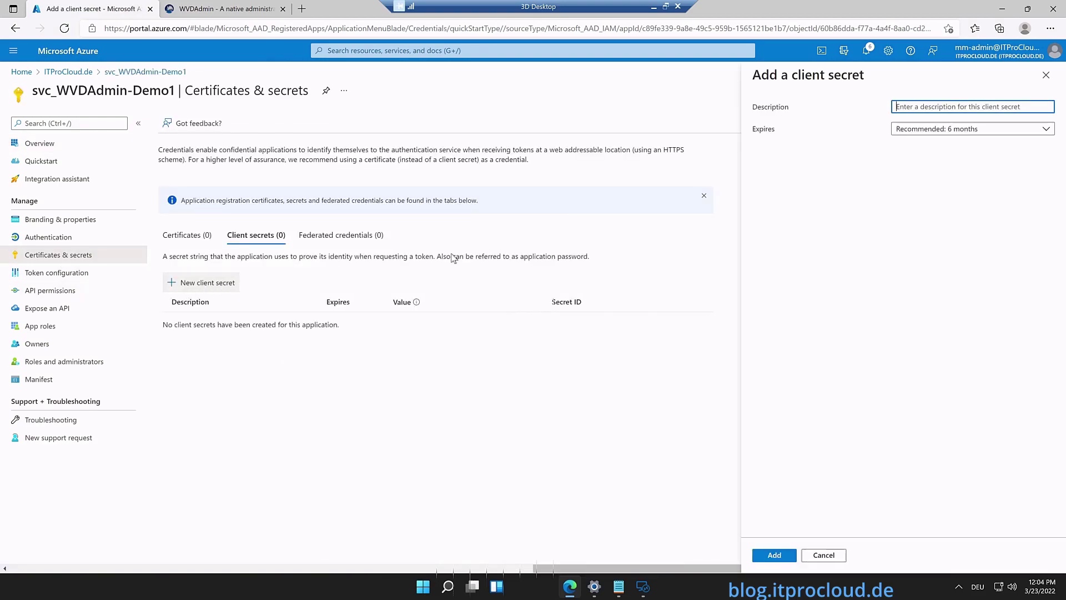
pyautogui.click(914, 129)
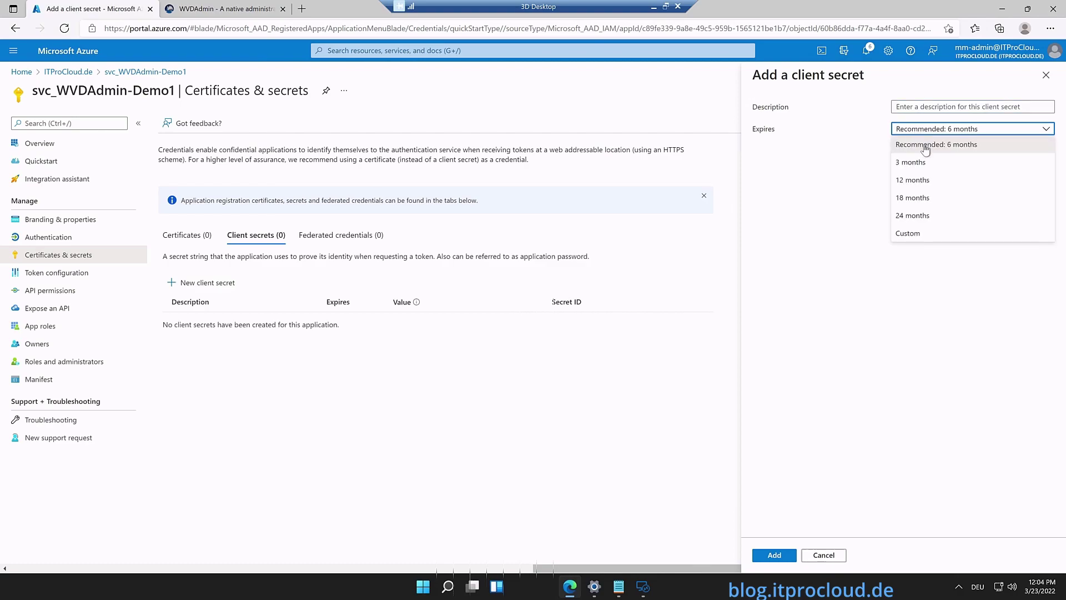
pyautogui.click(923, 181)
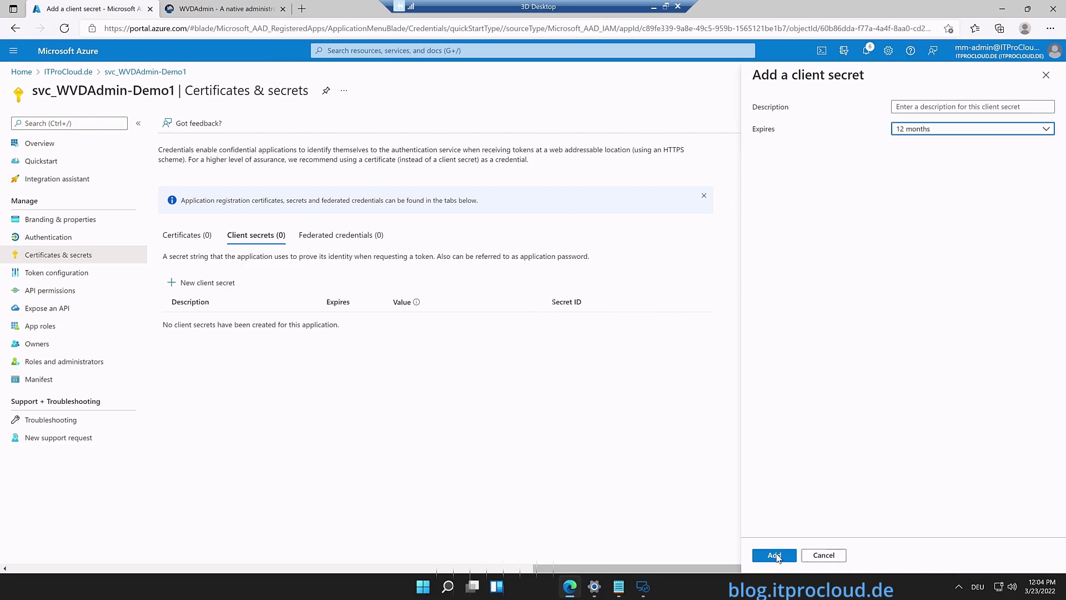
pyautogui.click(775, 555)
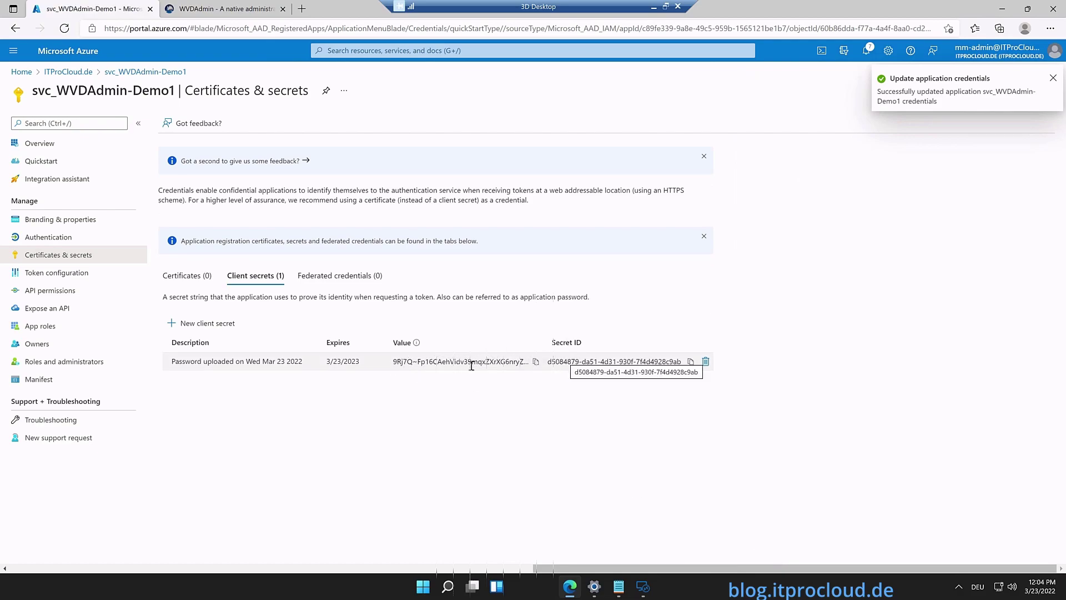
# Step: Copy the new client secret's value, paste it into WVDAdmin as the service principal key, and save the configuration
pyautogui.click(536, 362)
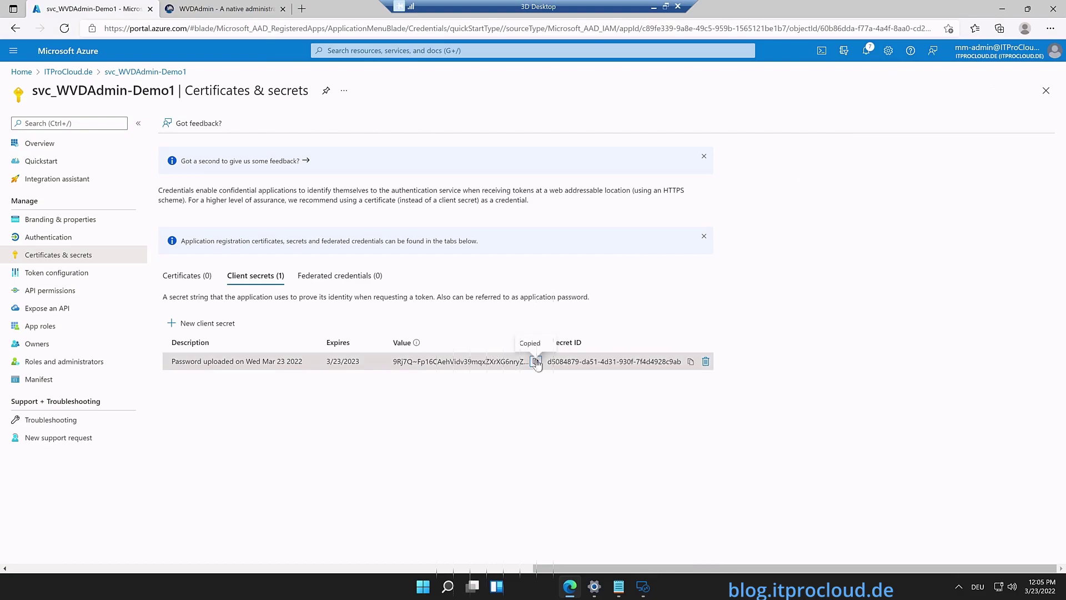
pyautogui.hotkey('alt', 'Tab')
pyautogui.doubleClick(681, 282)
pyautogui.hotkey('ctrl', 'v')
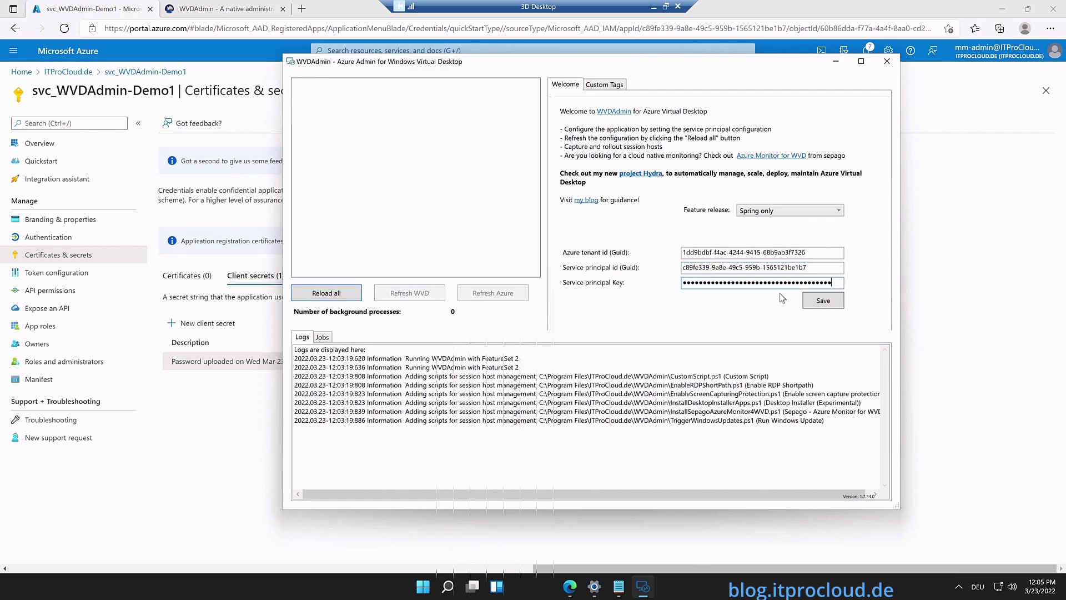
pyautogui.click(815, 303)
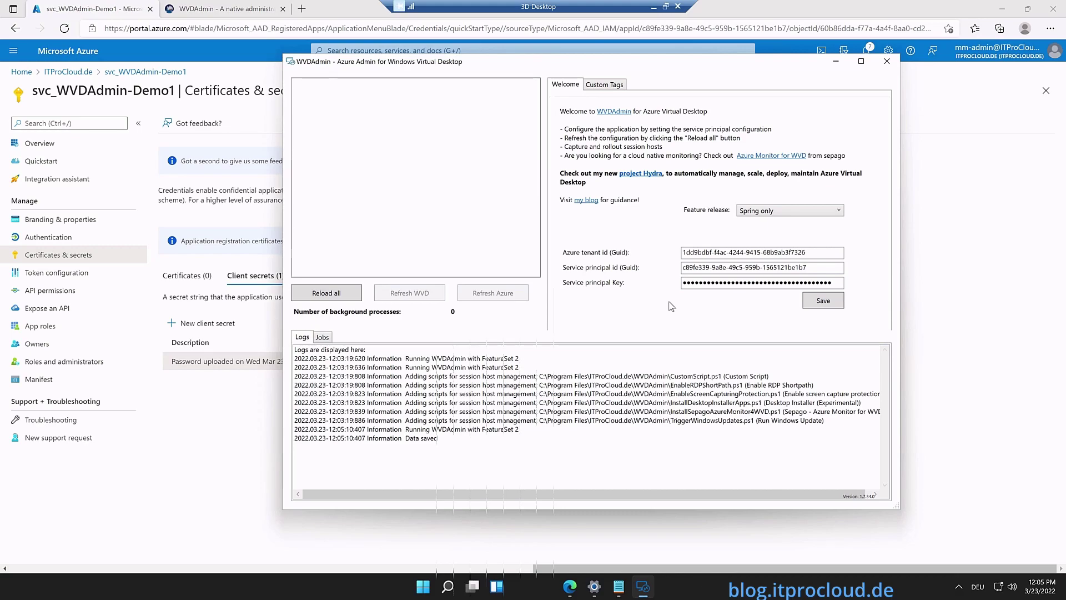
# Step: Switch to the Azure portal and add the Microsoft Graph application permission Directory.Read.All to the svc_WVDAdmin-Demo1 app registration
pyautogui.click(236, 410)
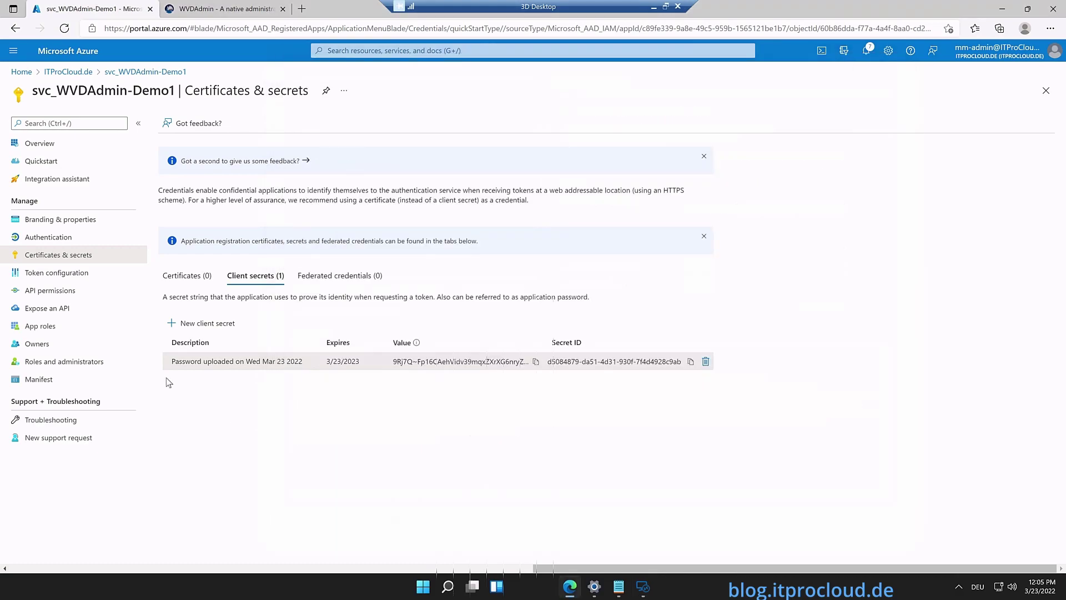
pyautogui.click(55, 290)
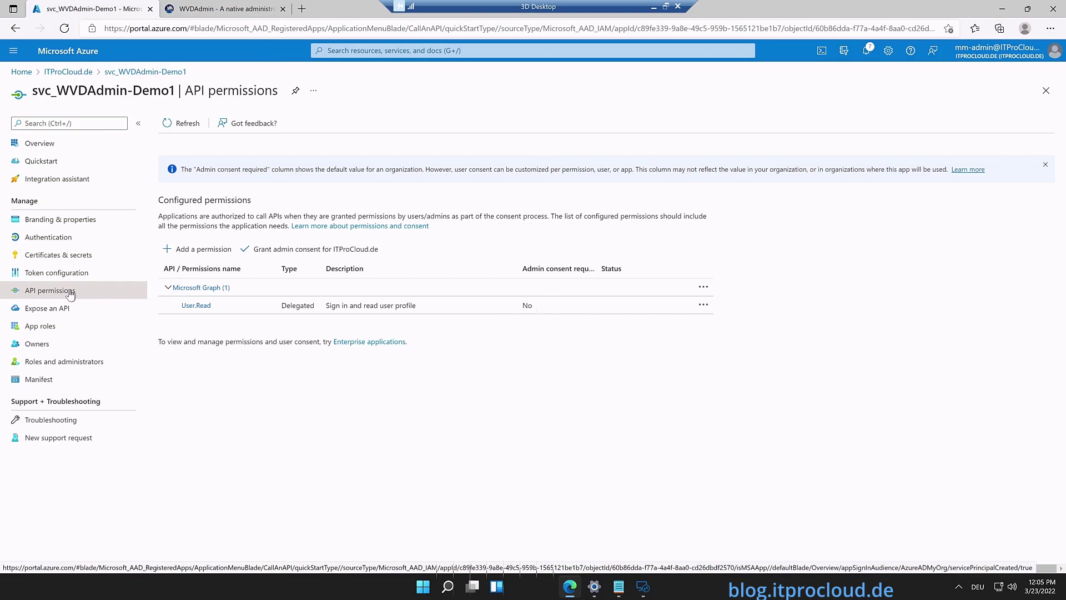
pyautogui.click(199, 251)
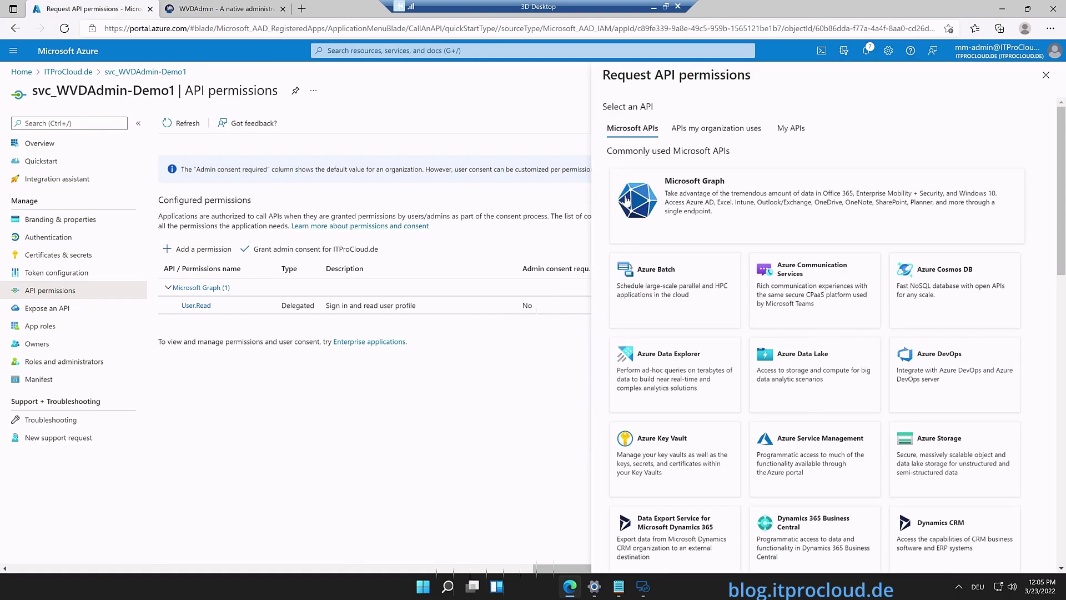
pyautogui.click(677, 209)
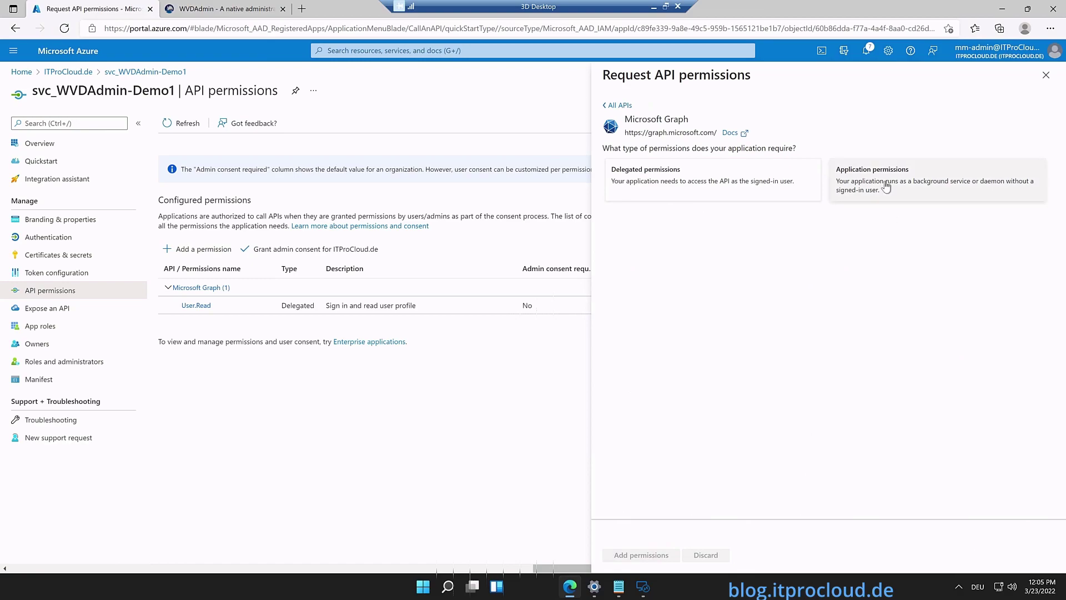
pyautogui.click(886, 188)
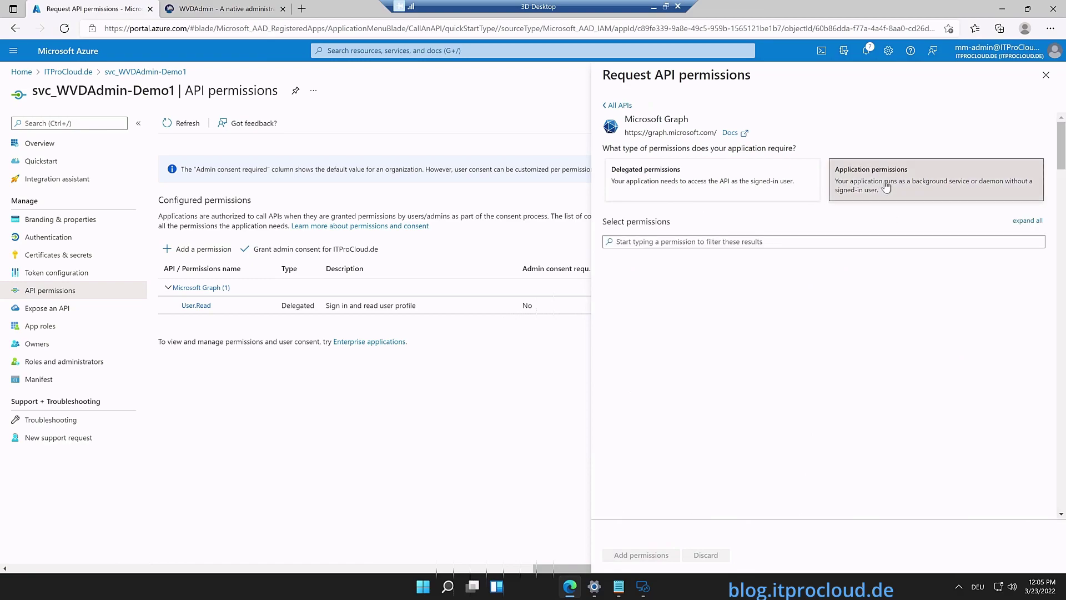
pyautogui.click(791, 239)
pyautogui.write('Di')
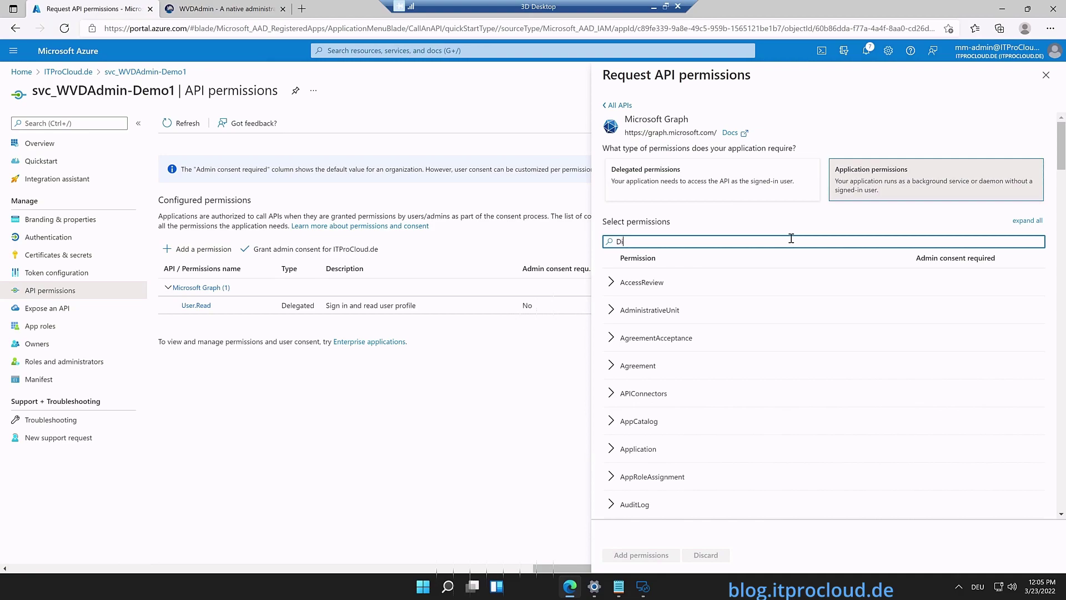
pyautogui.write('rectory.')
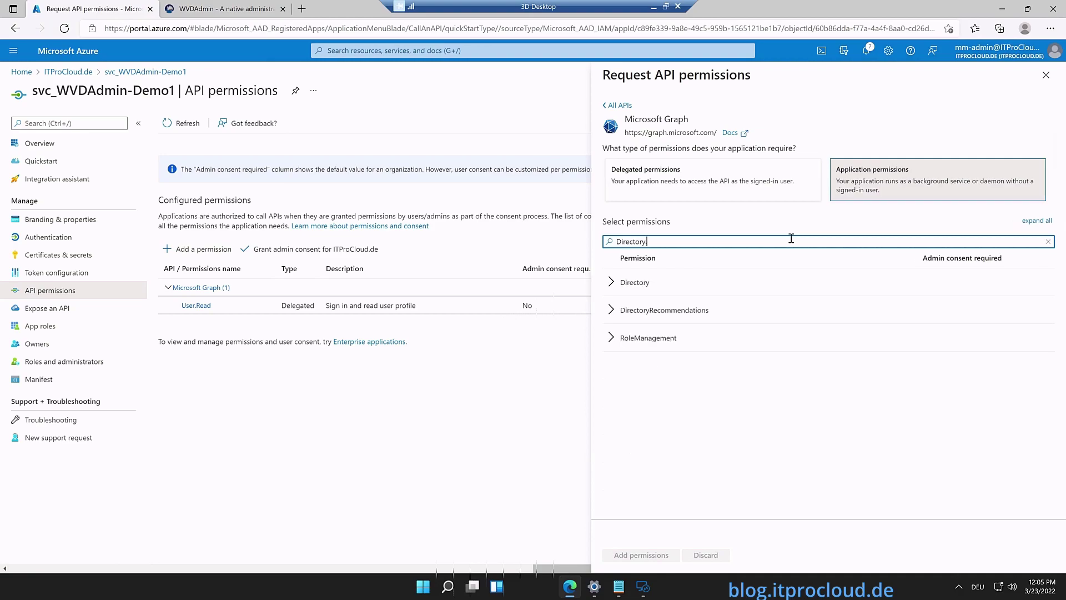
pyautogui.click(617, 288)
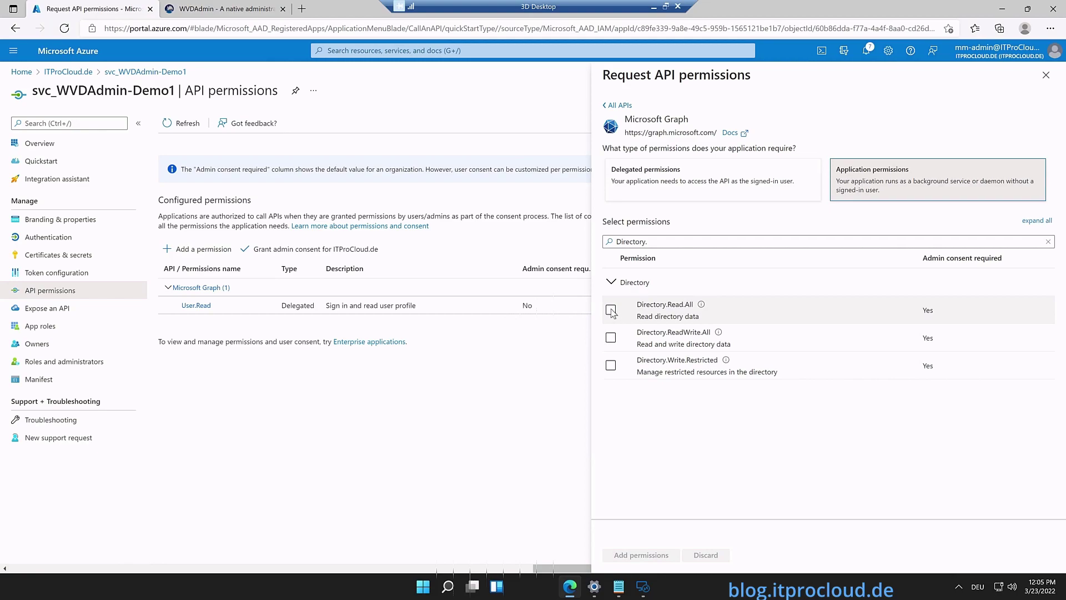
pyautogui.click(610, 309)
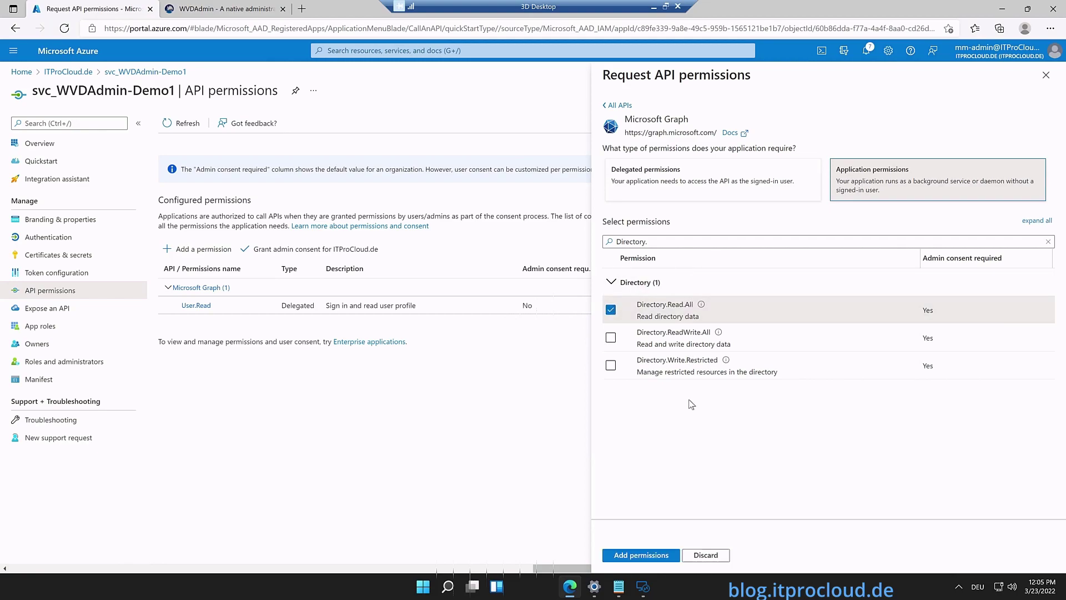
pyautogui.click(642, 555)
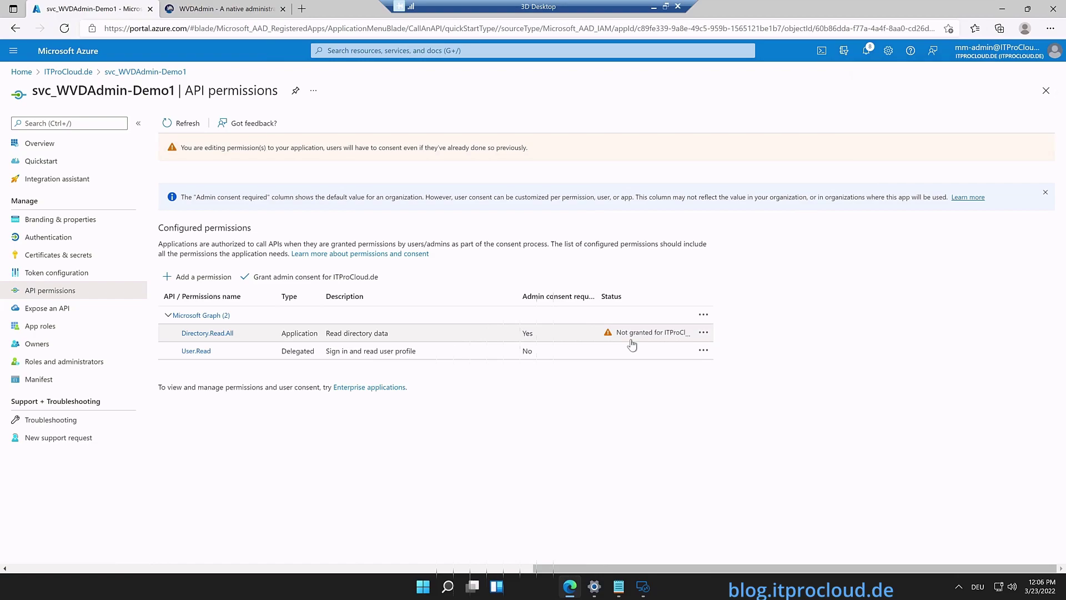
# Step: Grant admin consent for ITProCloud.de to the API permissions configured on svc_WVDAdmin-Demo1
pyautogui.click(298, 280)
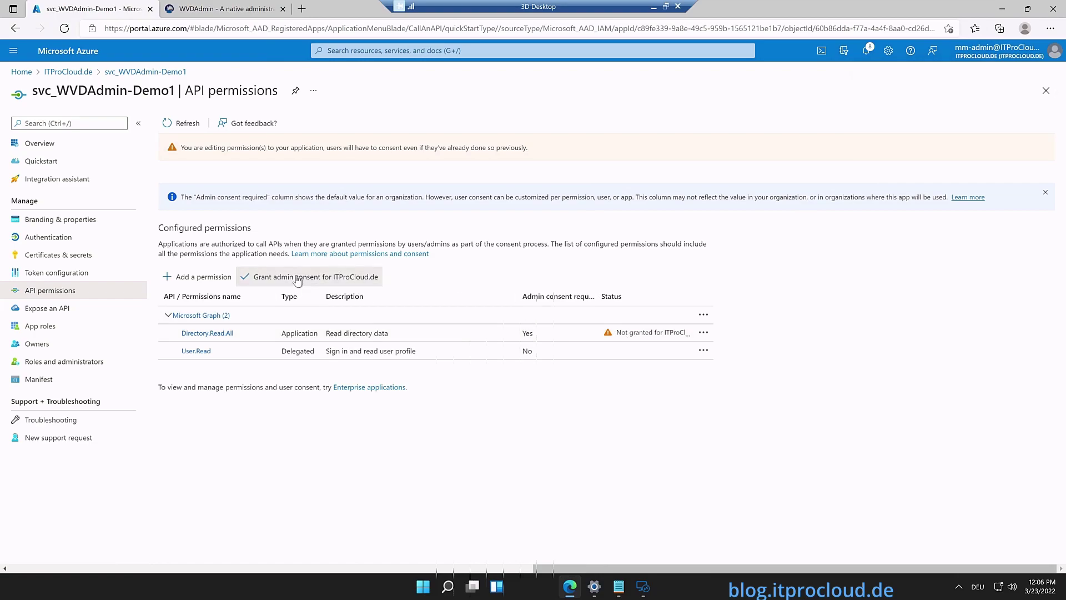
pyautogui.click(182, 185)
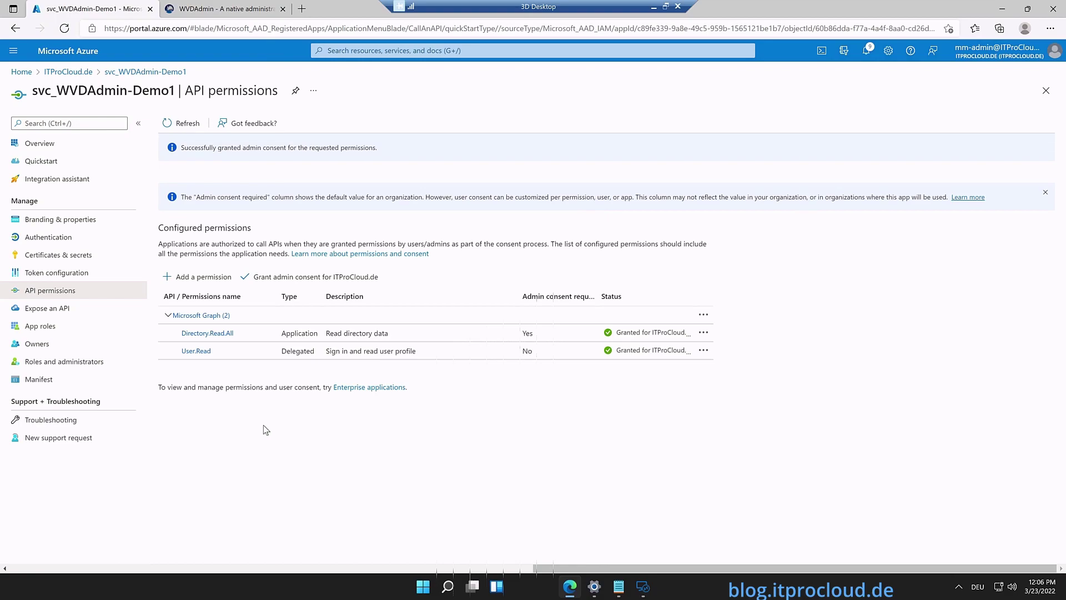
# Step: Leave the app registration and return to the Azure portal's home page
pyautogui.click(64, 76)
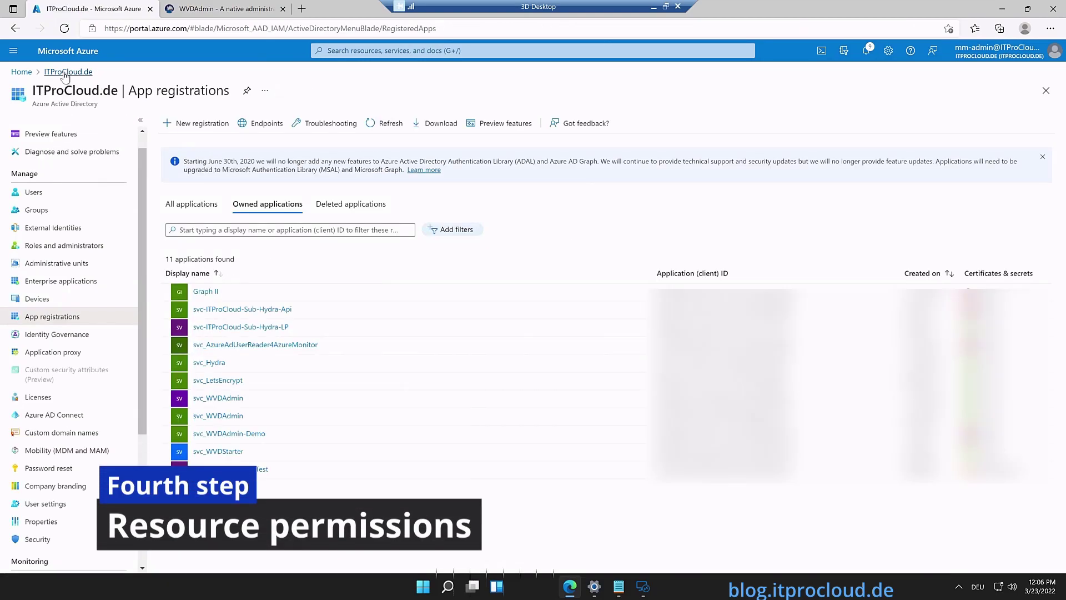
pyautogui.click(24, 72)
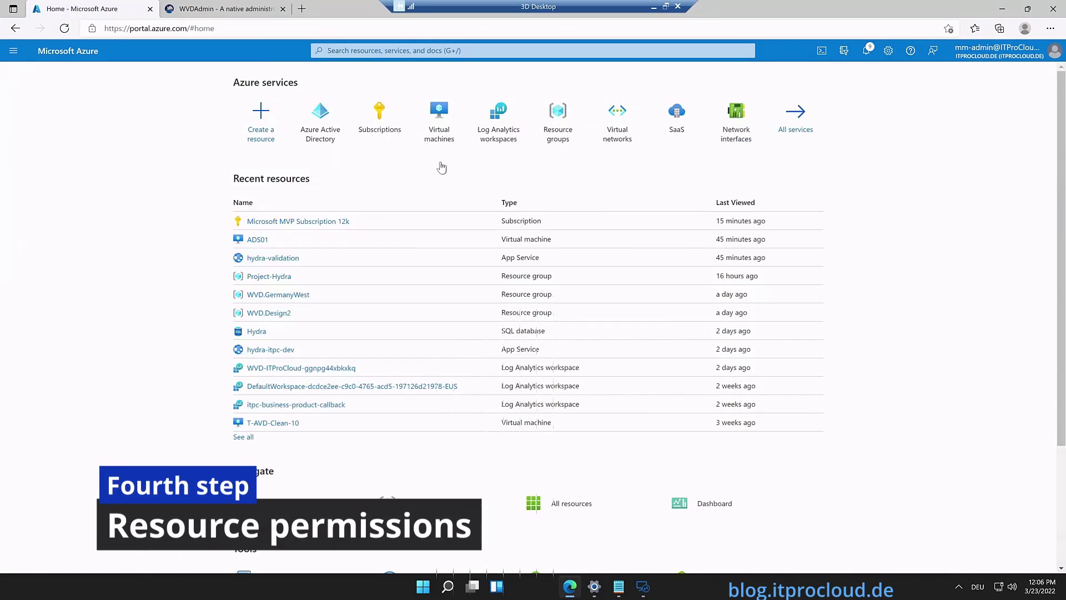
pyautogui.moveTo(559, 147)
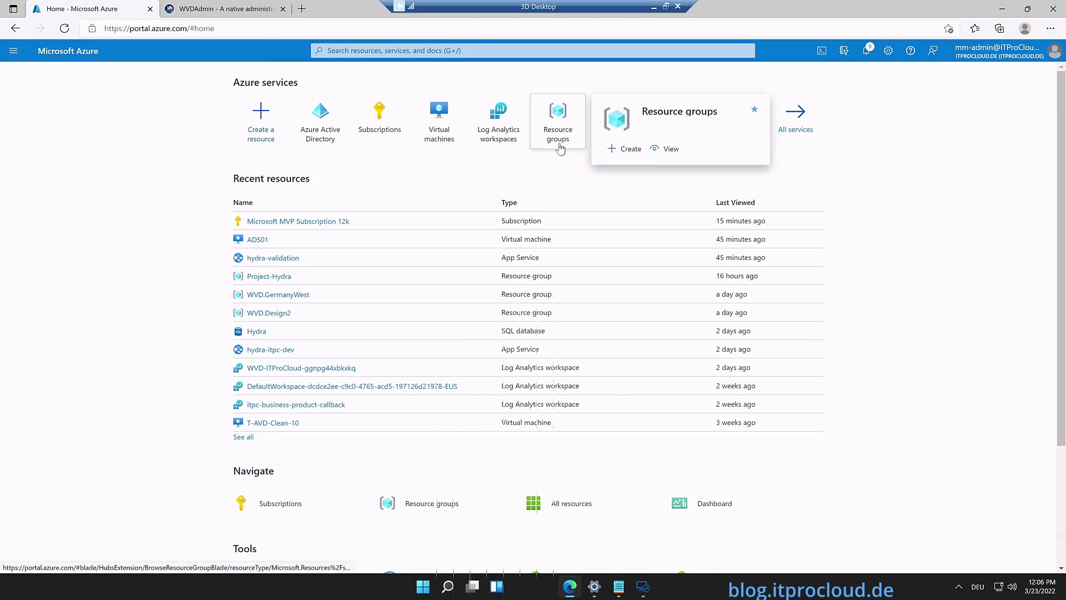
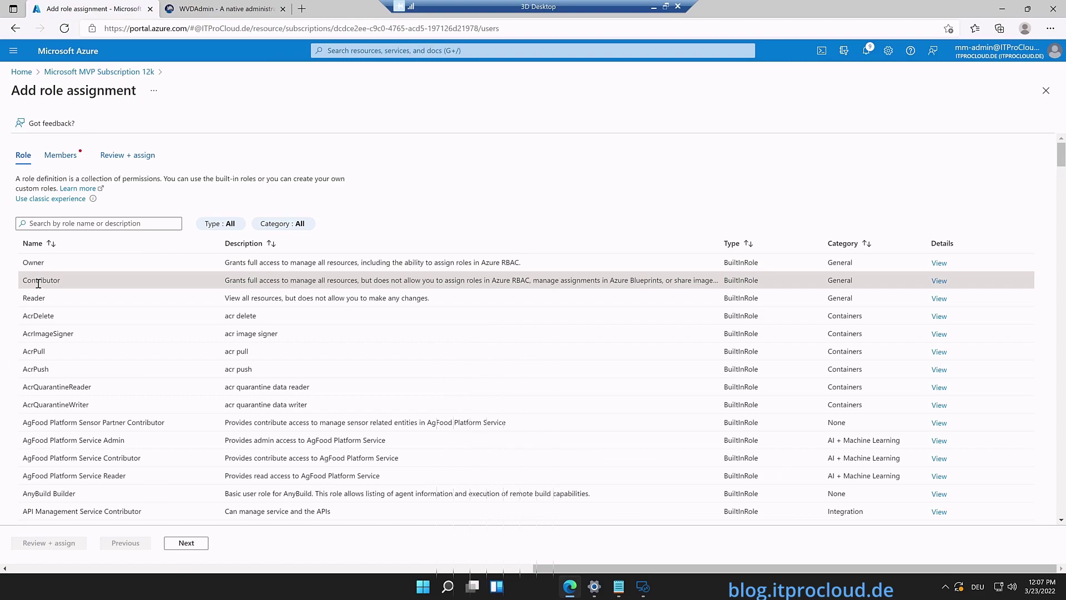
# Step: Assign the Contributor role on Microsoft MVP Subscription 12k to the svc_WVDAdmin-Demo1 service principal, without a description
pyautogui.click(183, 546)
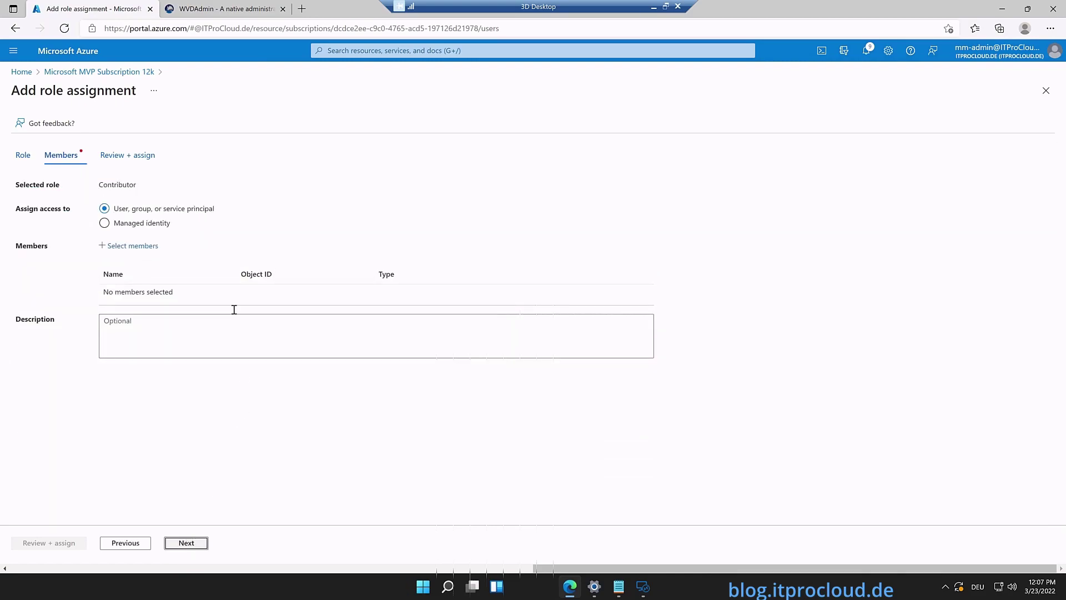
pyautogui.click(132, 246)
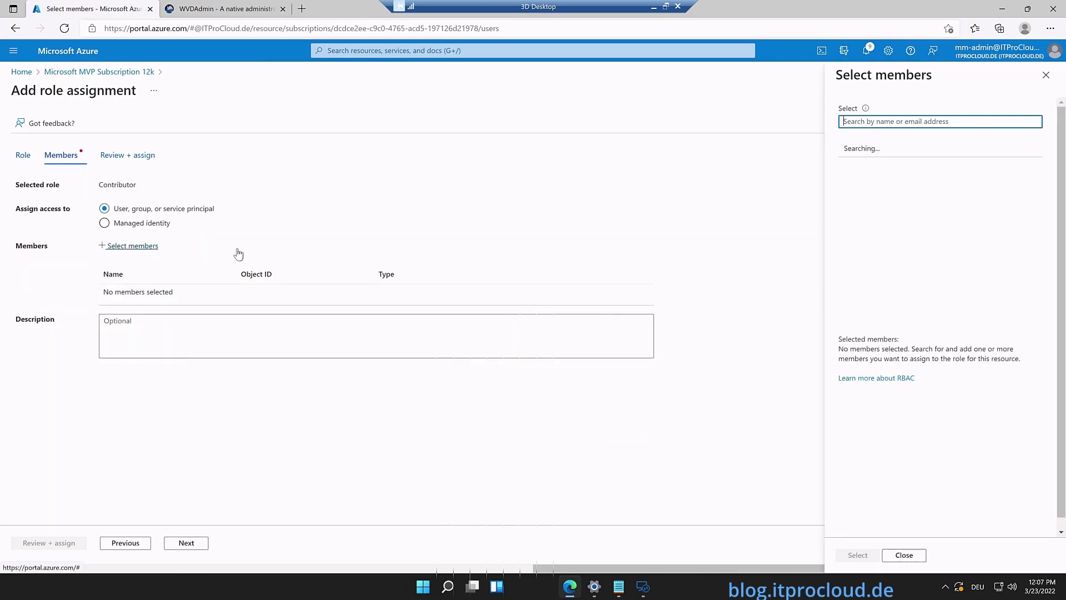
pyautogui.write('svd_W')
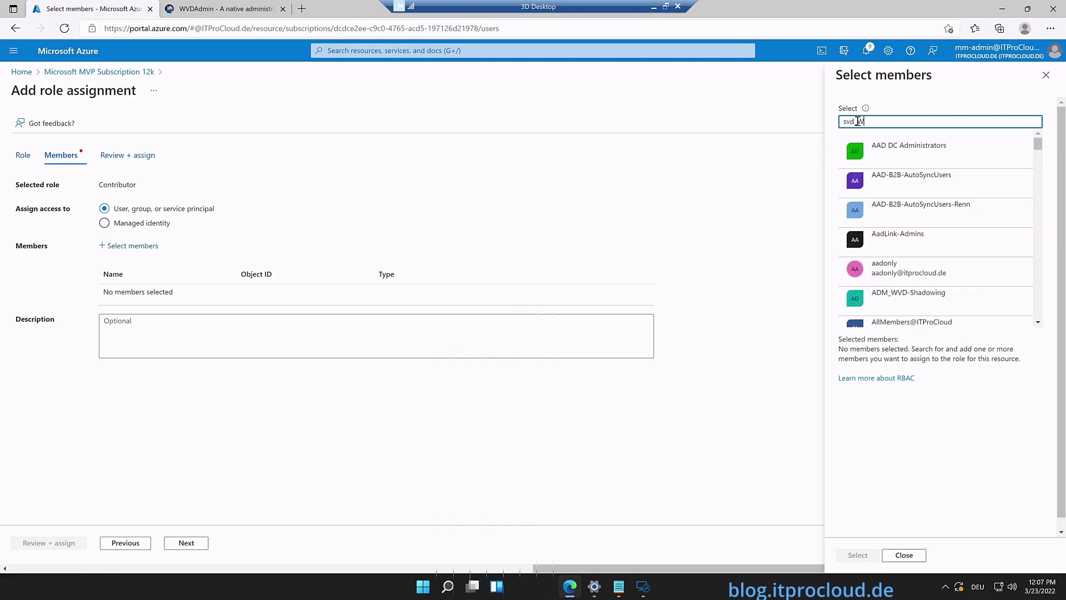
pyautogui.write('VDAdmin')
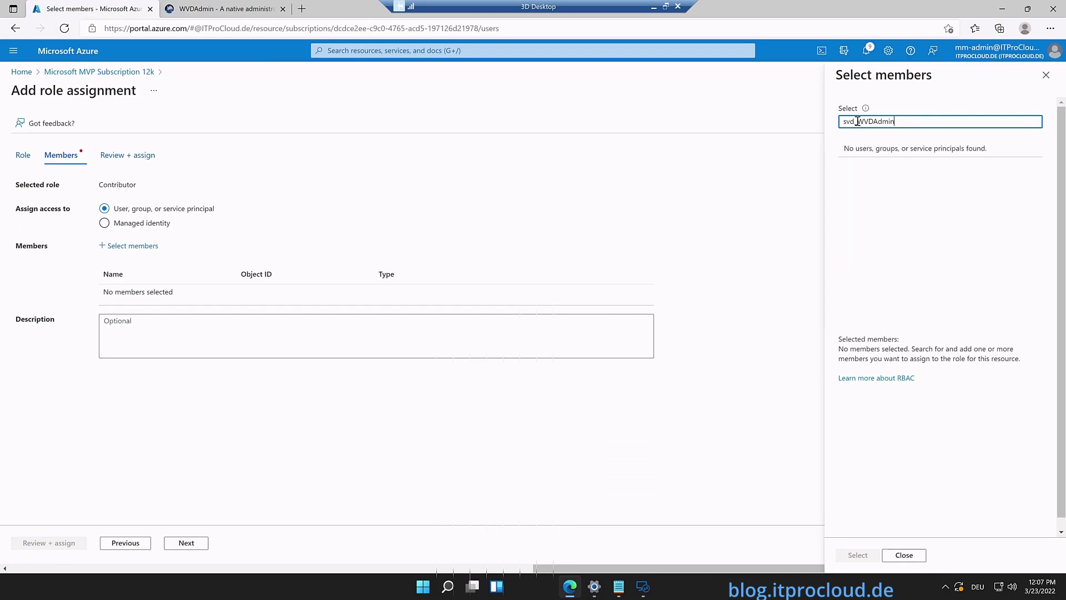
pyautogui.hotkey('ctrl', 'a')
pyautogui.write('svc_WVDAdm')
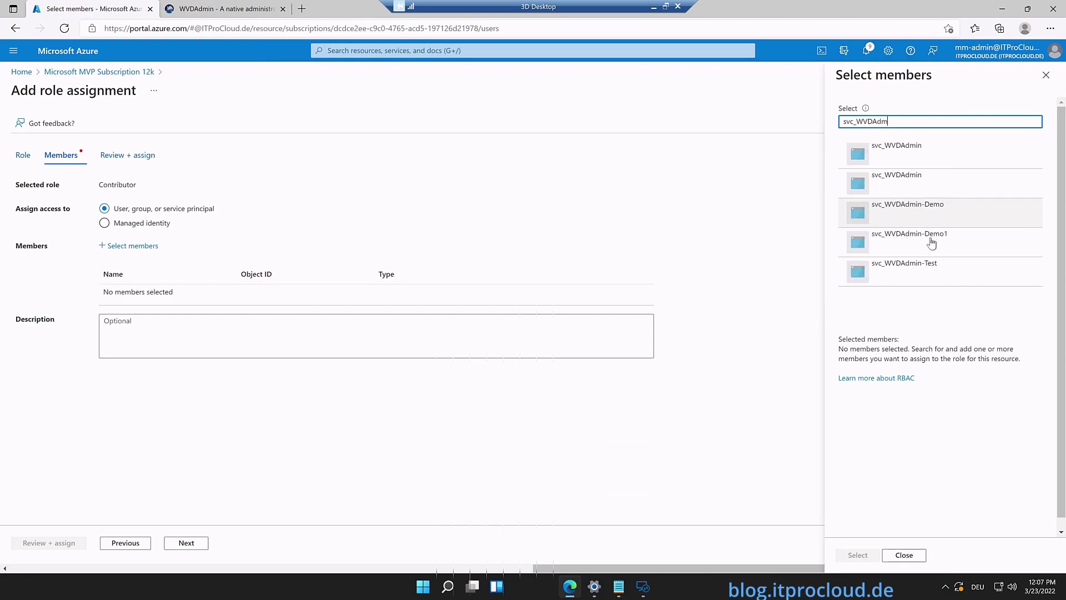
pyautogui.click(931, 243)
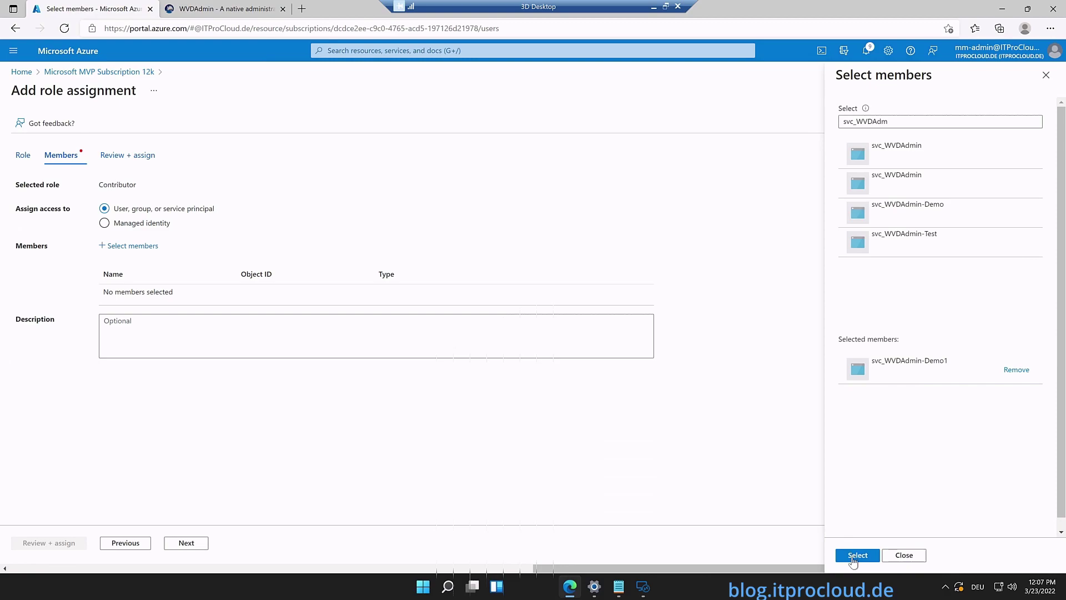
pyautogui.click(853, 557)
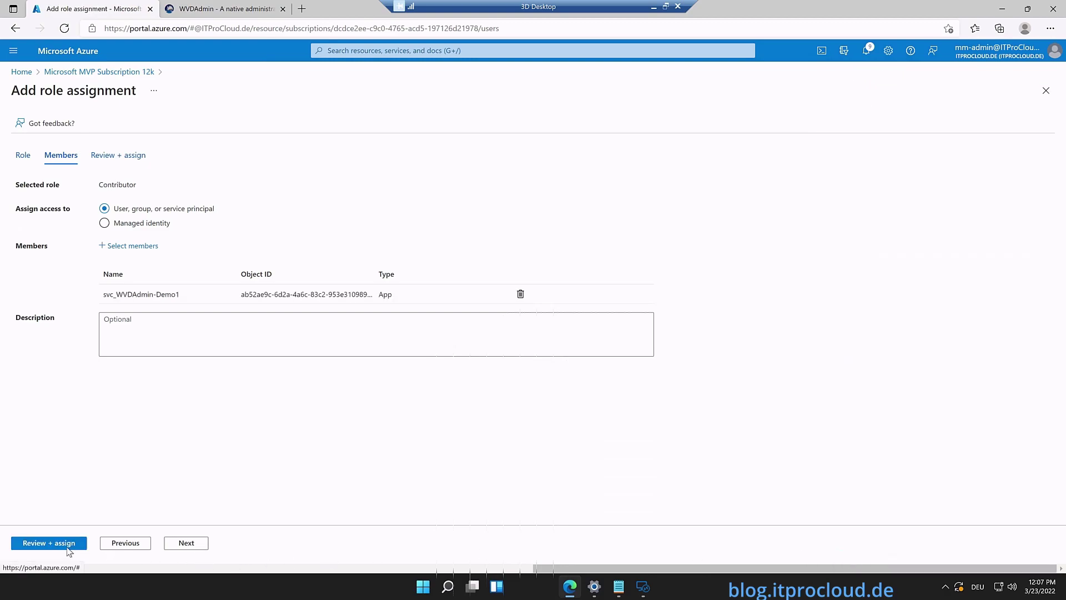
pyautogui.click(24, 543)
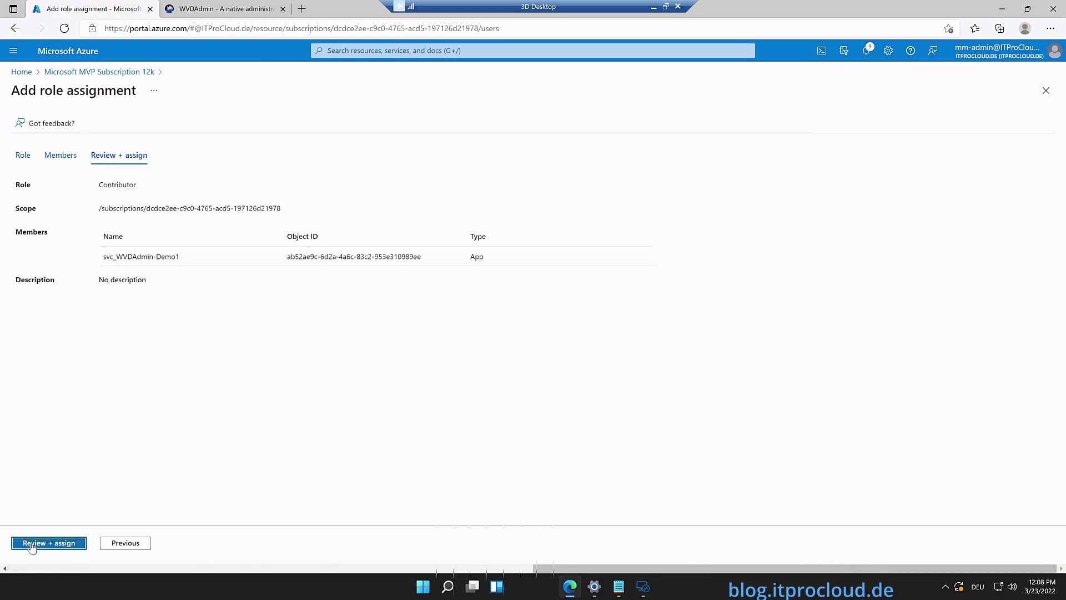
pyautogui.click(32, 543)
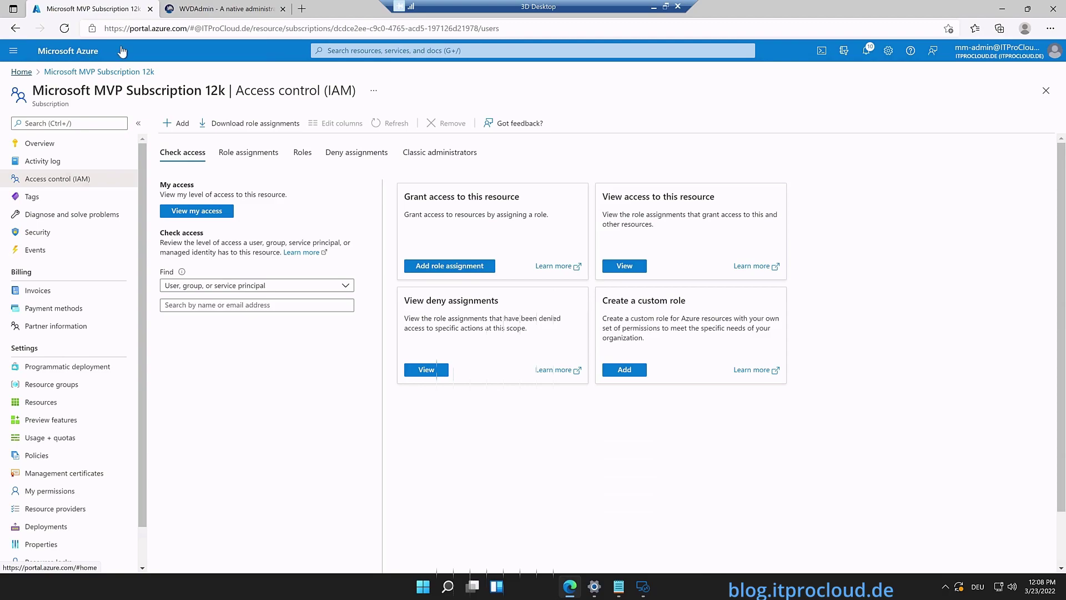
# Step: Switch to WVDAdmin and reload all Azure and WVD resources with the saved service principal
pyautogui.click(1003, 10)
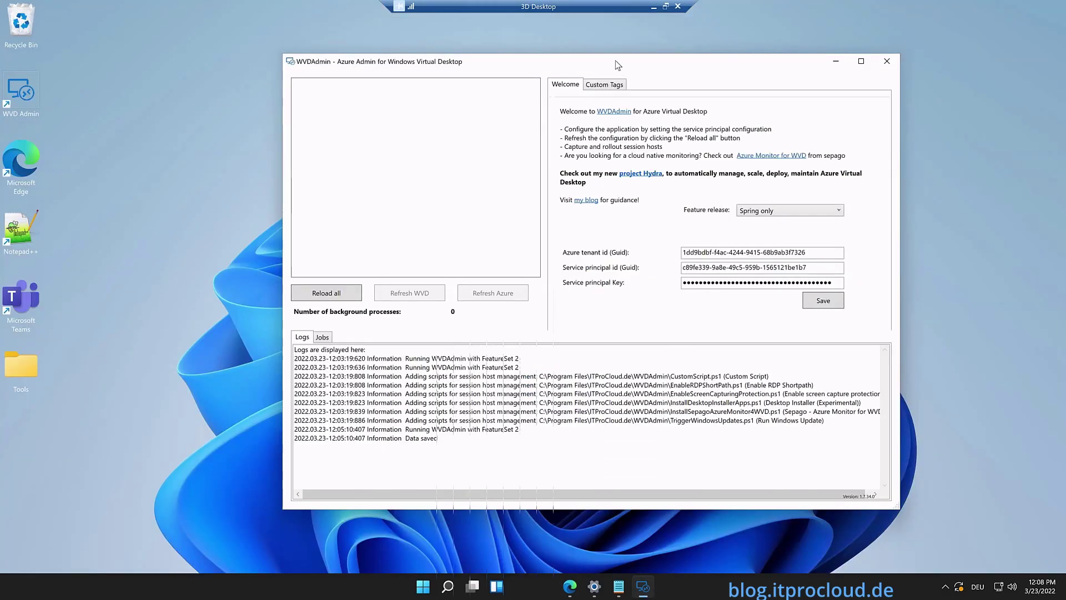
pyautogui.moveTo(597, 56); pyautogui.dragTo(590, 46)
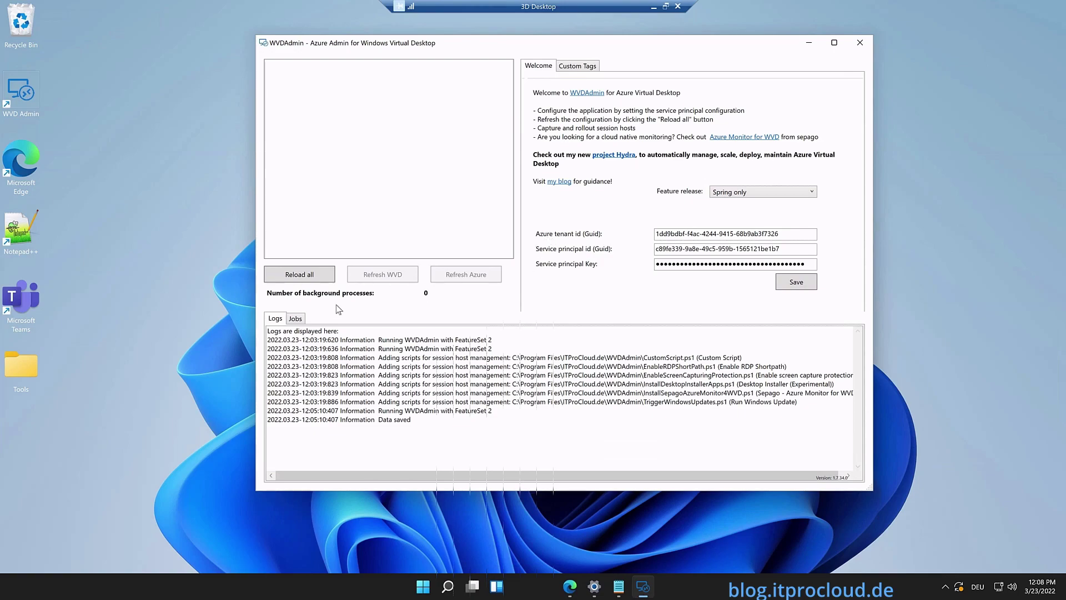
pyautogui.click(311, 276)
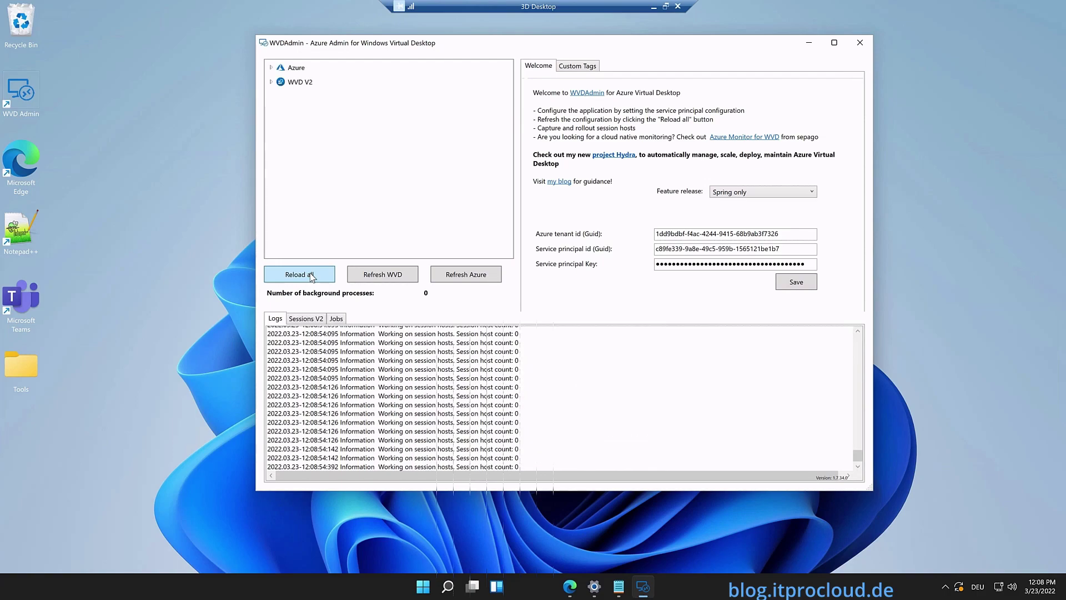
# Step: Expand the Azure resources and the WVD V2 host pools under Microsoft MVP Subscription 12k
pyautogui.click(271, 67)
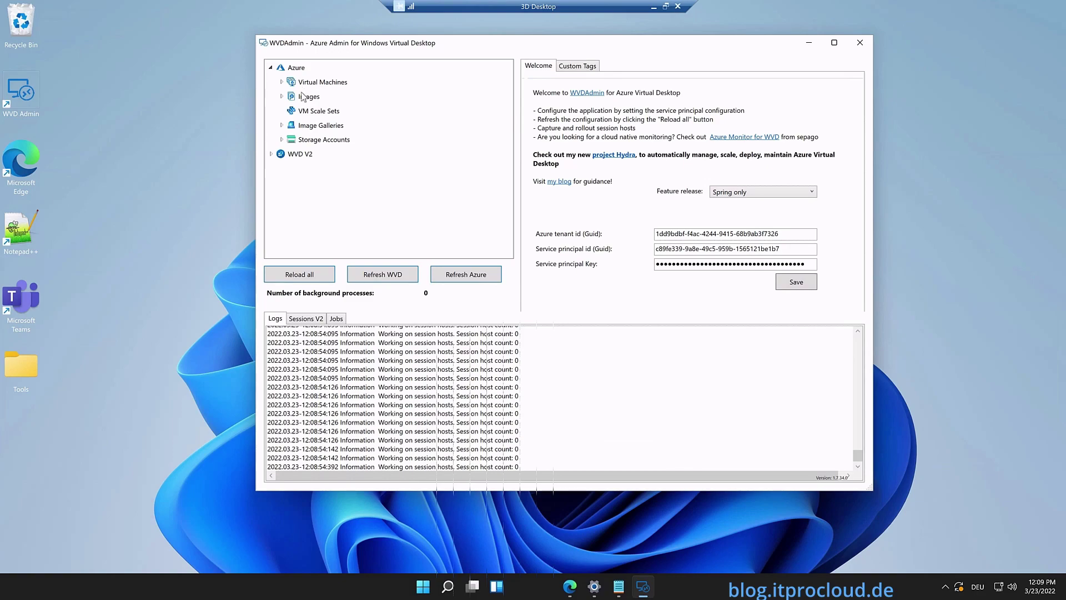
pyautogui.click(271, 154)
pyautogui.click(281, 183)
pyautogui.doubleClick(305, 199)
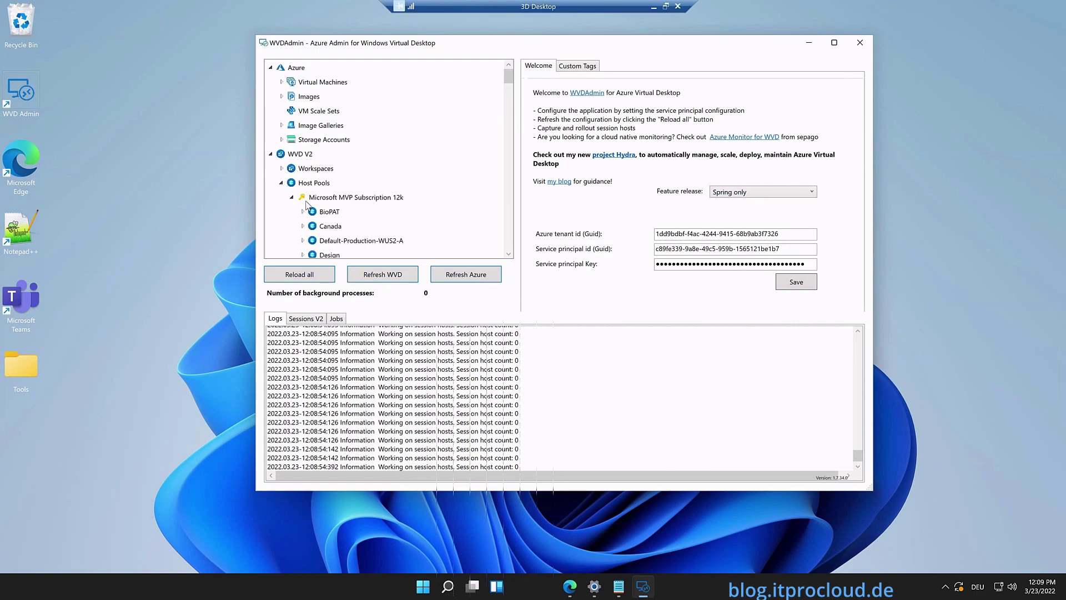
# Step: View the Design host pool's settings and session hosts, check the list of user sessions, and return to the logs
pyautogui.scroll(-1, 323, 206)
pyautogui.click(331, 202)
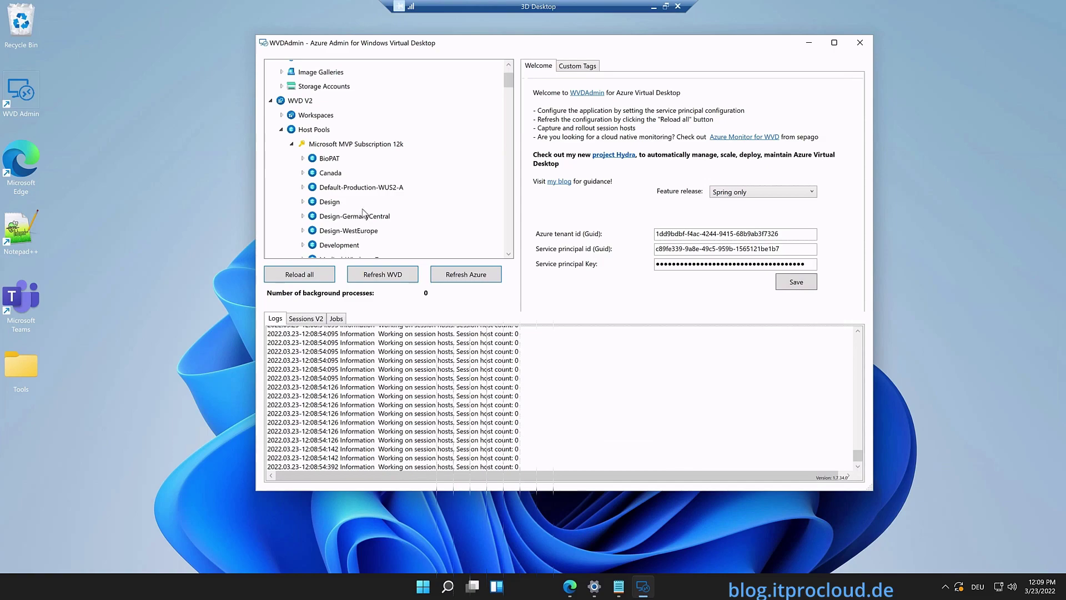
pyautogui.click(302, 201)
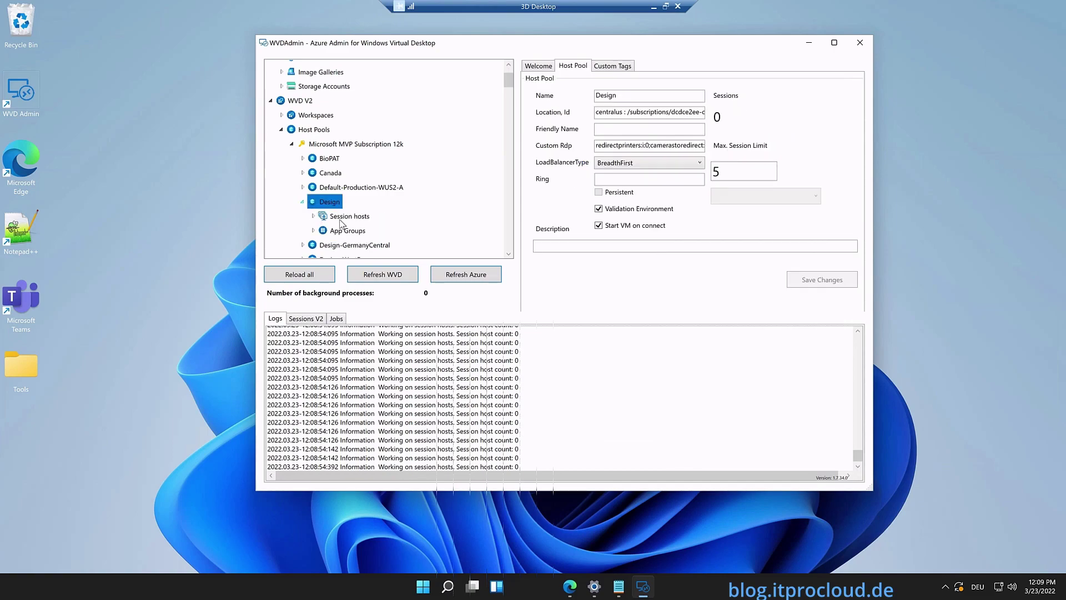
pyautogui.click(341, 218)
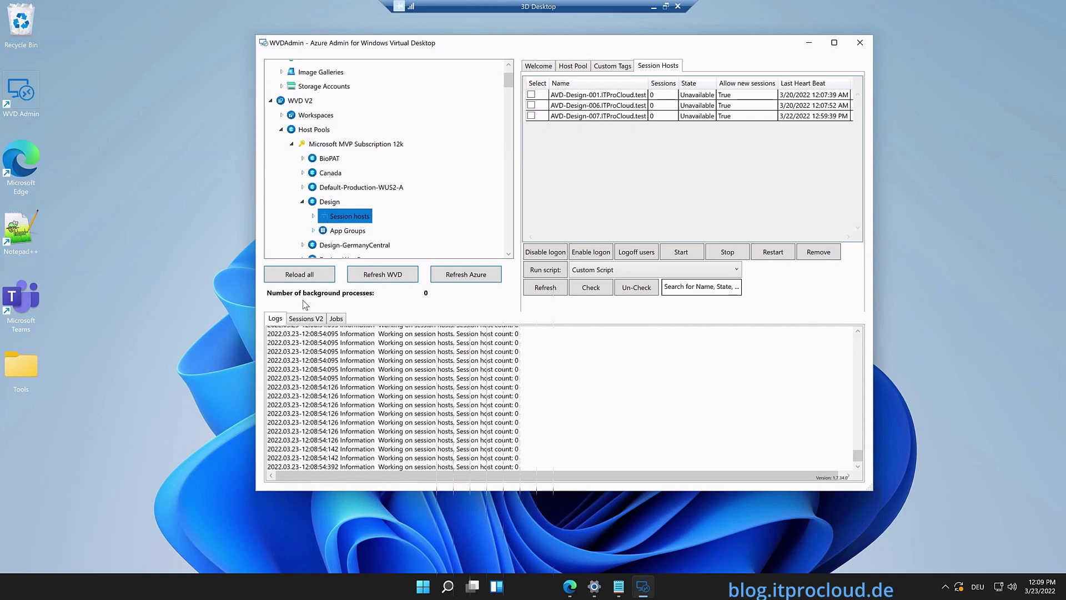
pyautogui.click(305, 319)
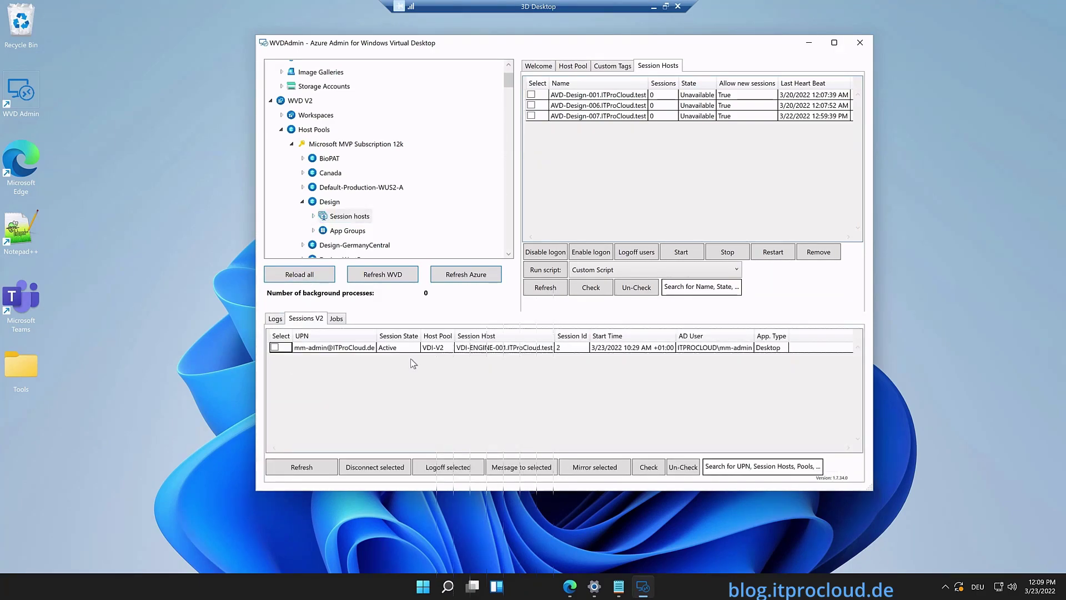
pyautogui.click(276, 318)
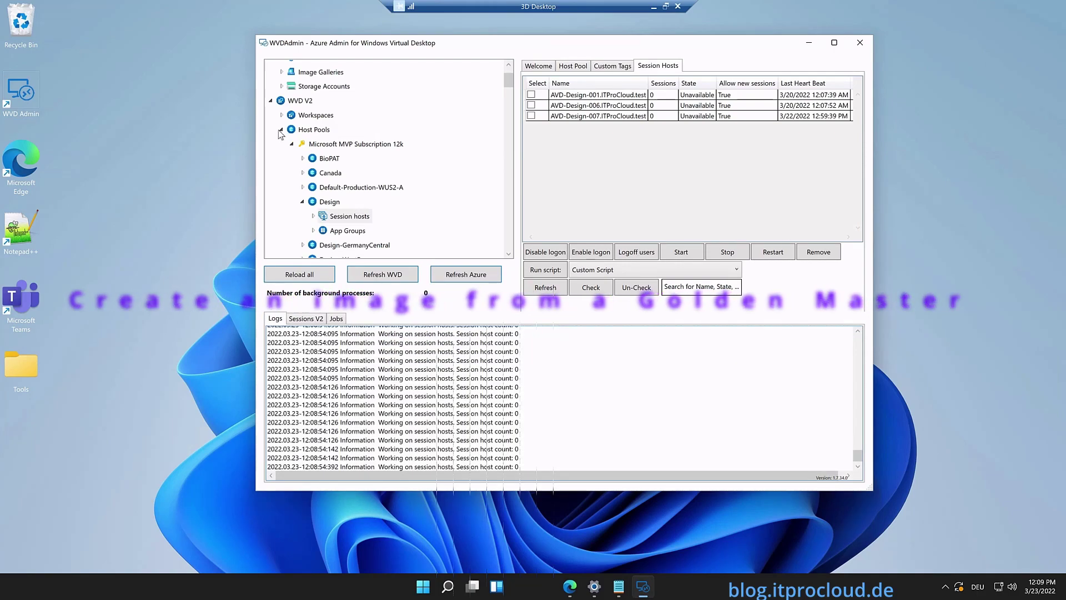
# Step: Start creating a template image from the T-AVD-Clean-10 virtual machine in the WVDTEMPLATES resource group
pyautogui.click(282, 130)
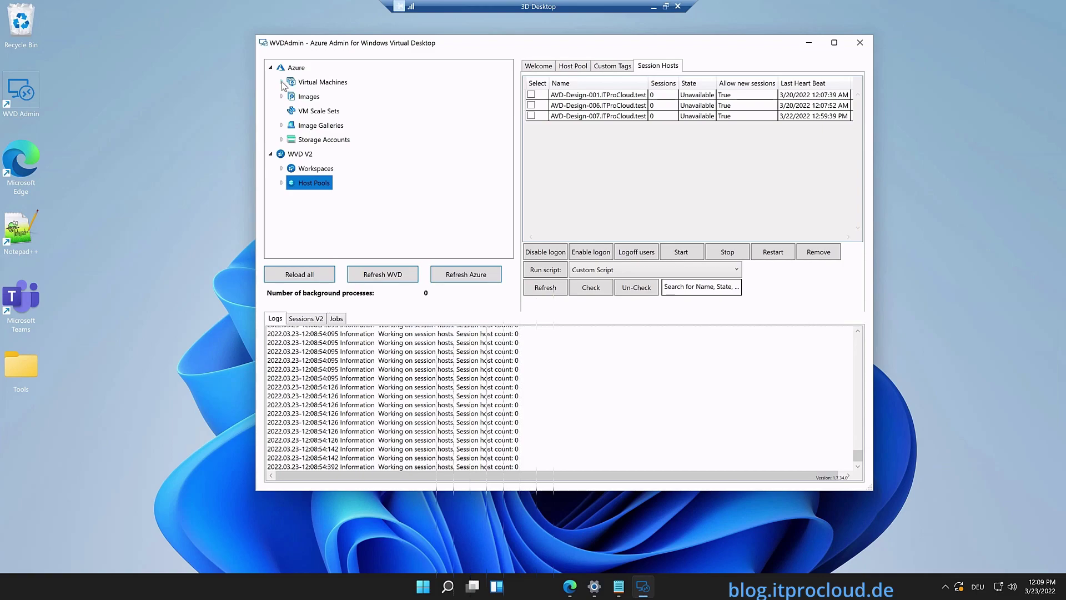
pyautogui.click(281, 82)
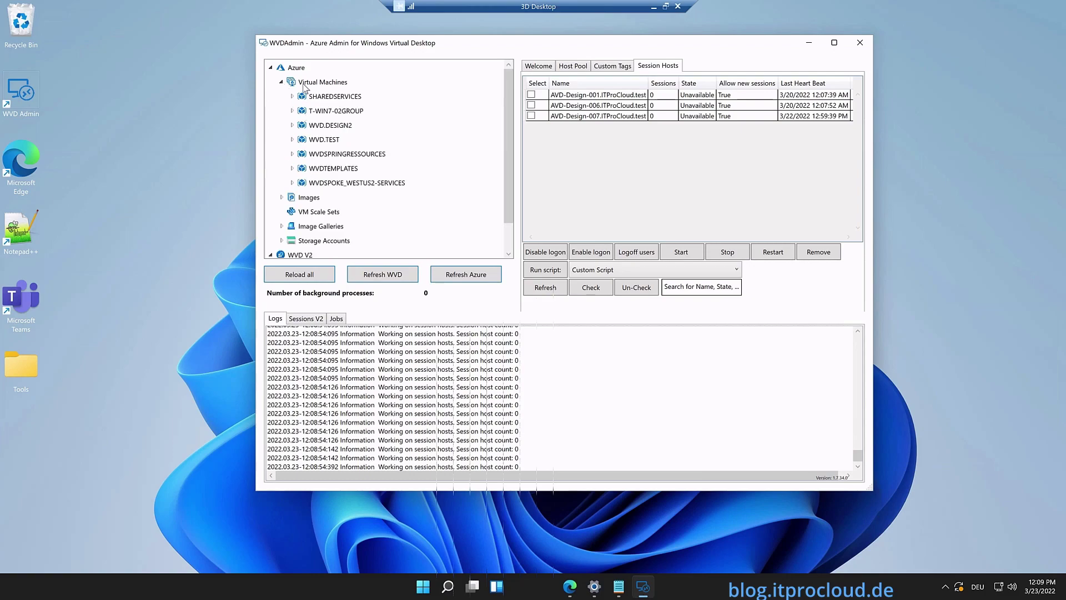
pyautogui.click(293, 168)
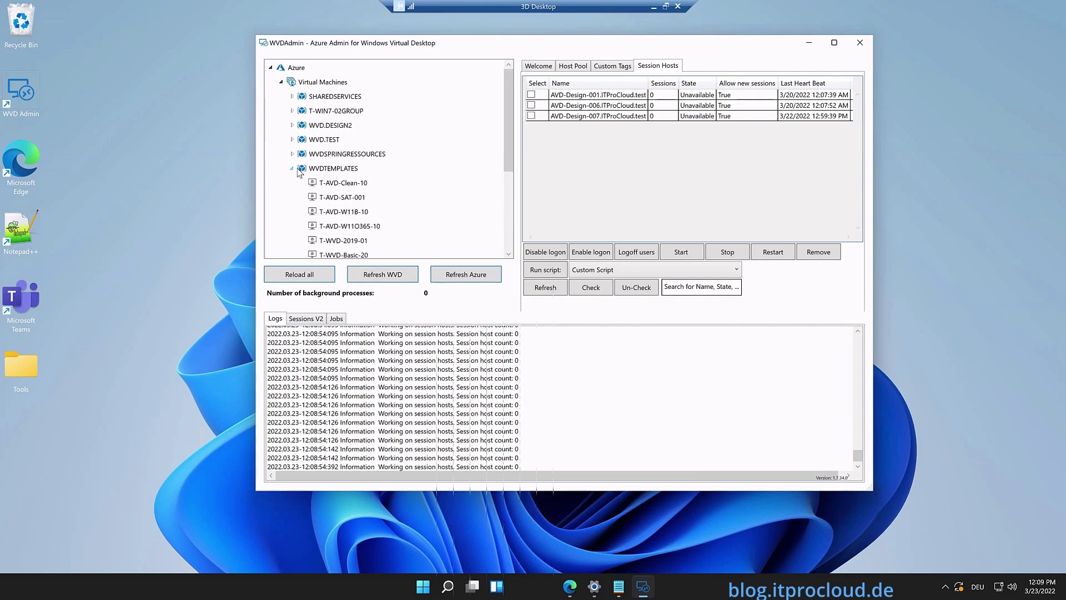
pyautogui.click(340, 185)
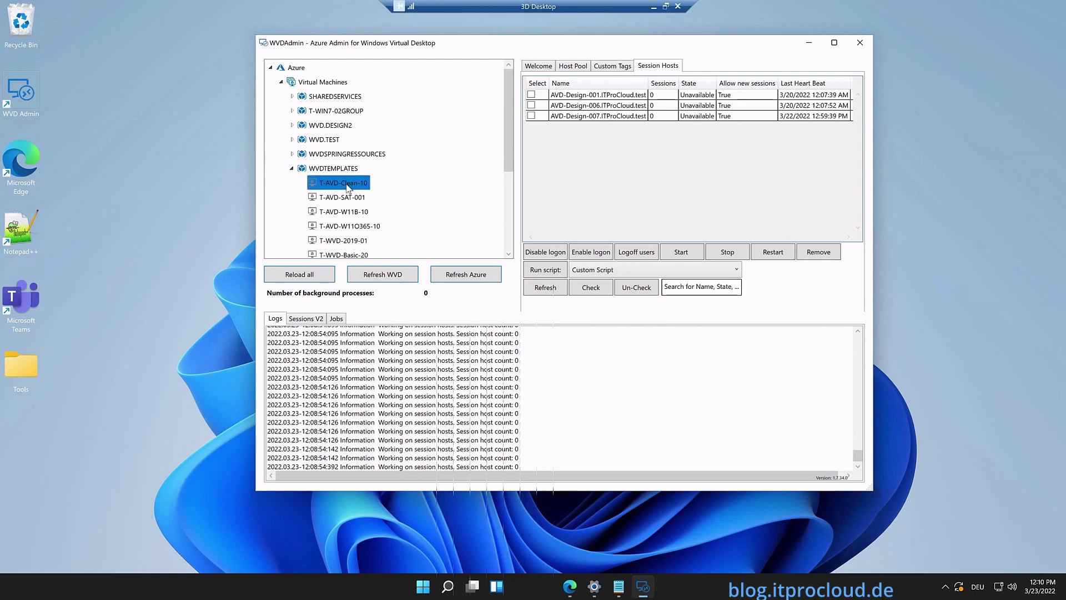
pyautogui.rightClick(348, 185)
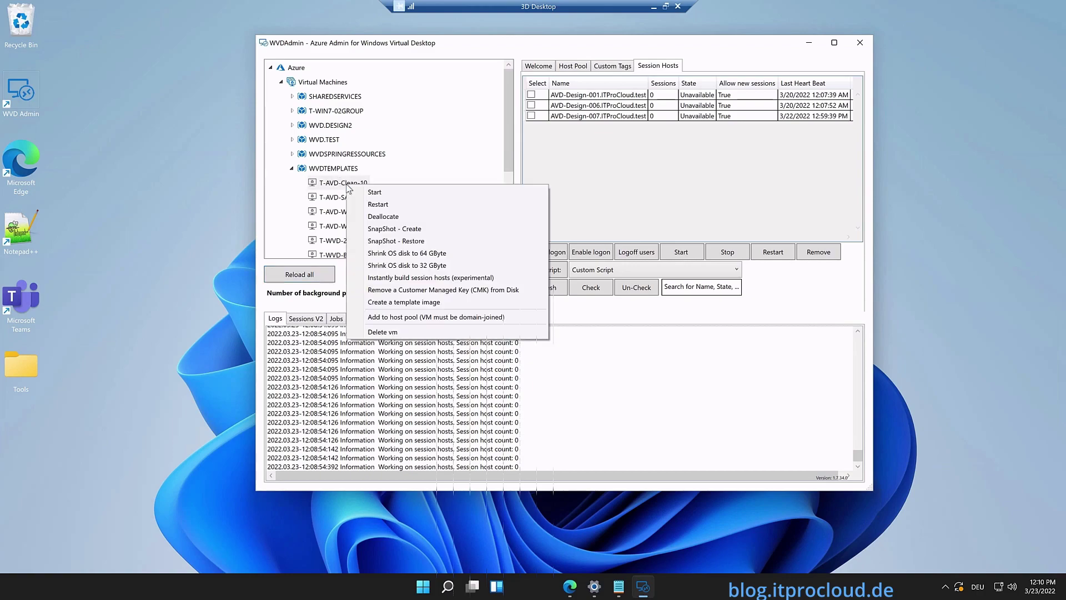
pyautogui.click(388, 303)
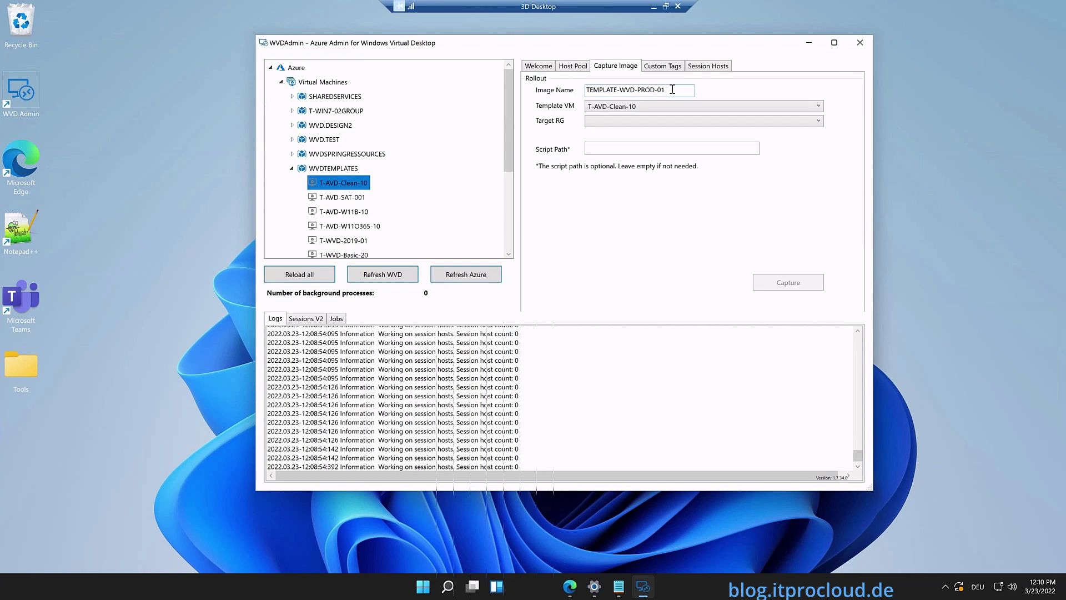
# Step: Capture the image as TEMPLATE-AVD-Clean-20220323 into the WVD_Templates target resource group, without a script path
pyautogui.moveTo(665, 90); pyautogui.dragTo(620, 89)
pyautogui.write('AVD')
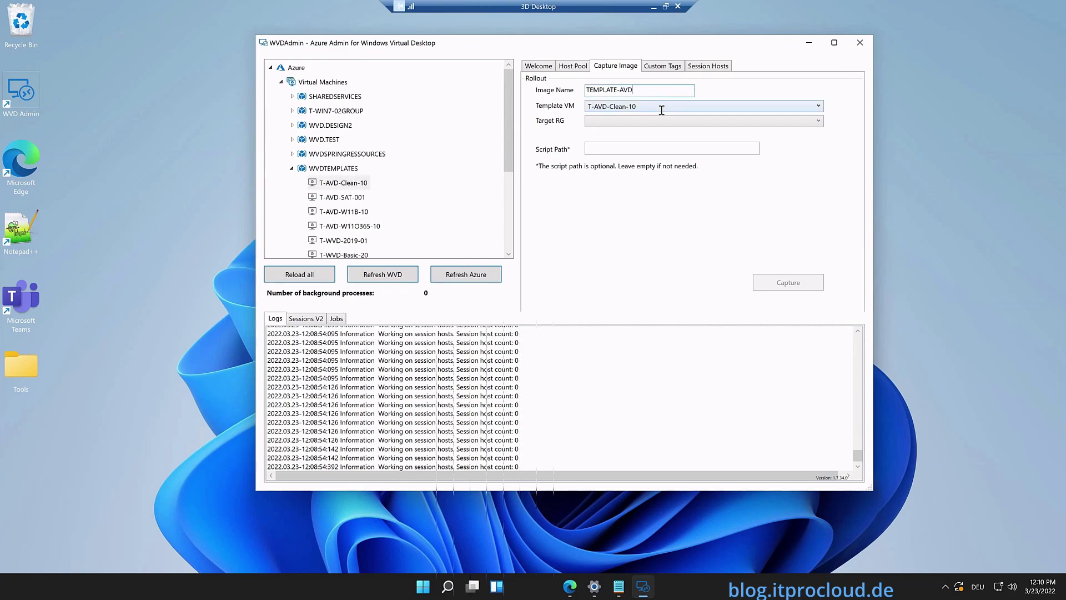
pyautogui.write('-Clean-20220323')
pyautogui.click(597, 124)
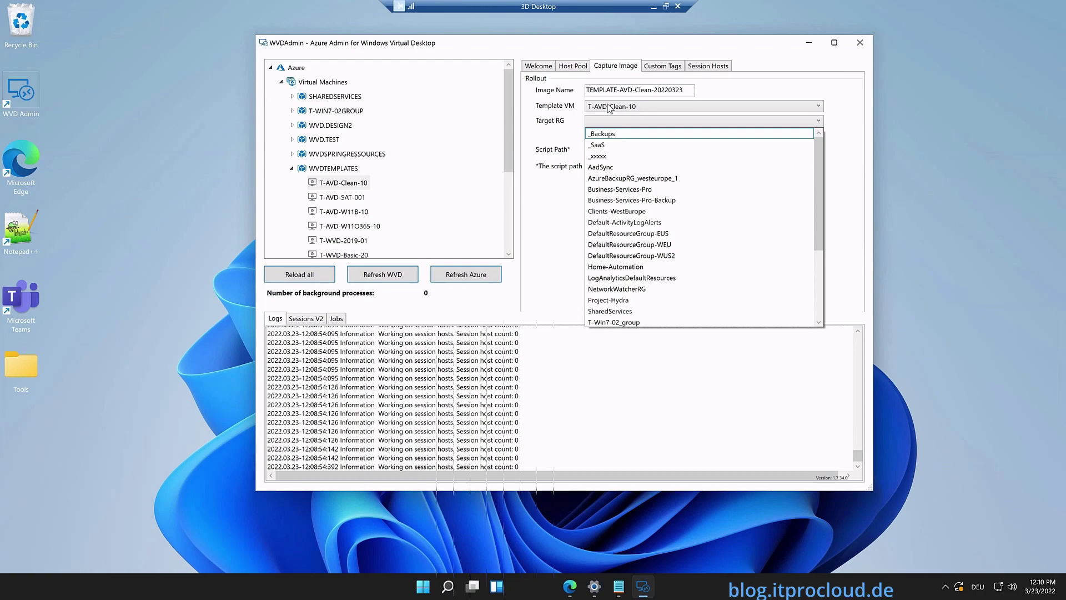
pyautogui.scroll(-4, 632, 312)
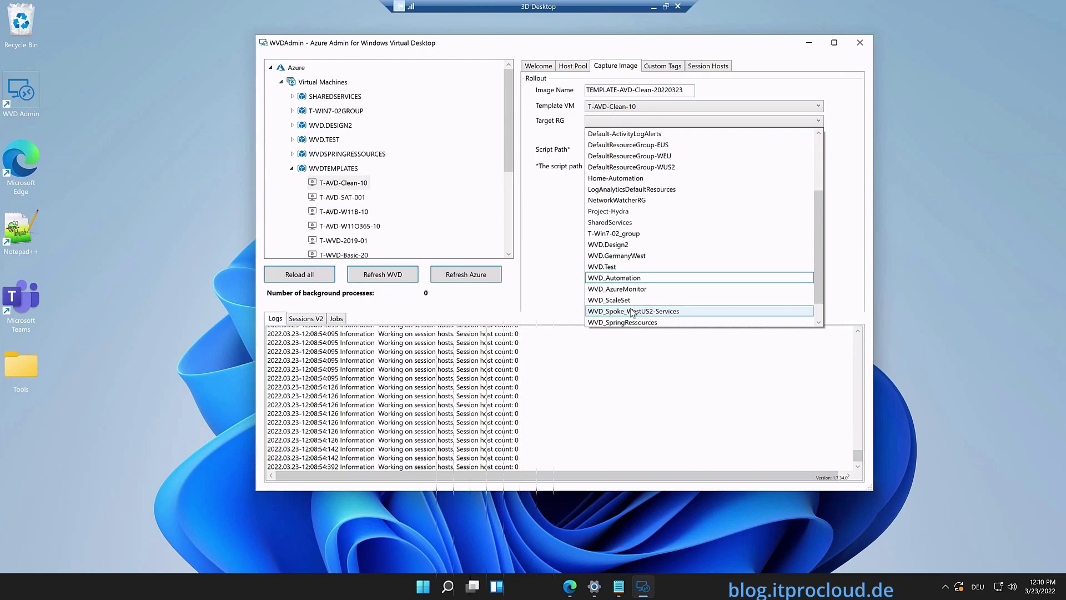
pyautogui.click(632, 312)
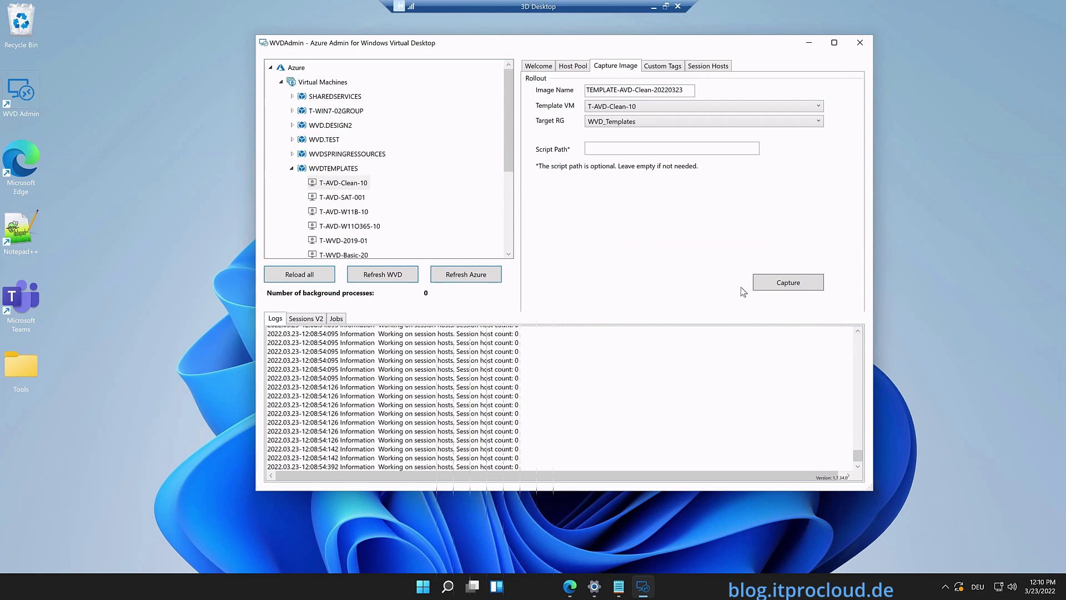
pyautogui.click(779, 284)
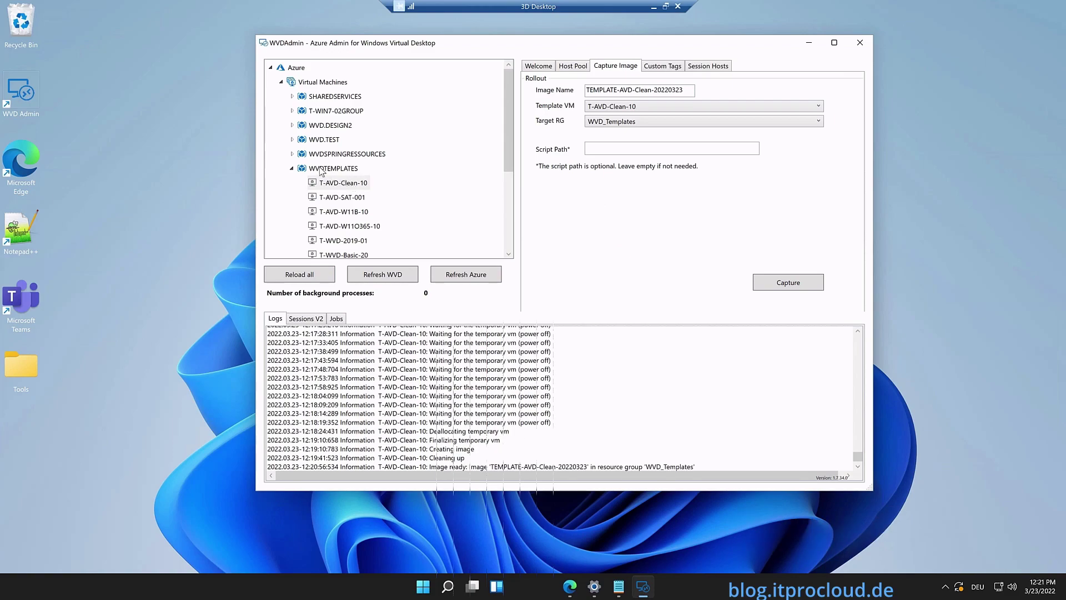
# Step: Start creating a session host from the TEMPLATE-AVD-Clean-20220323 image under the WVDTEMPLATES images
pyautogui.click(291, 168)
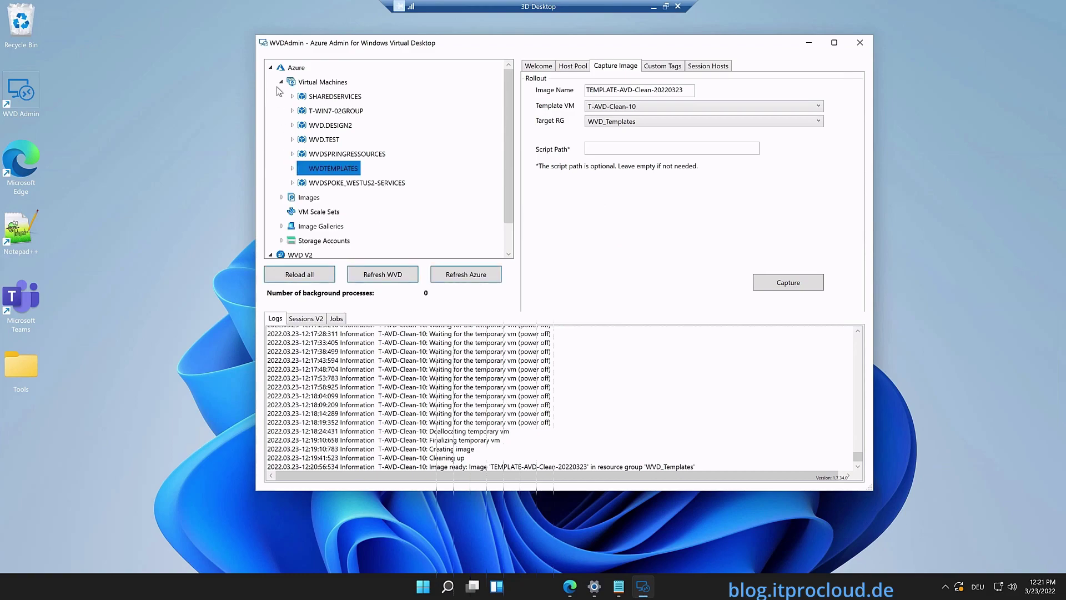
pyautogui.click(281, 82)
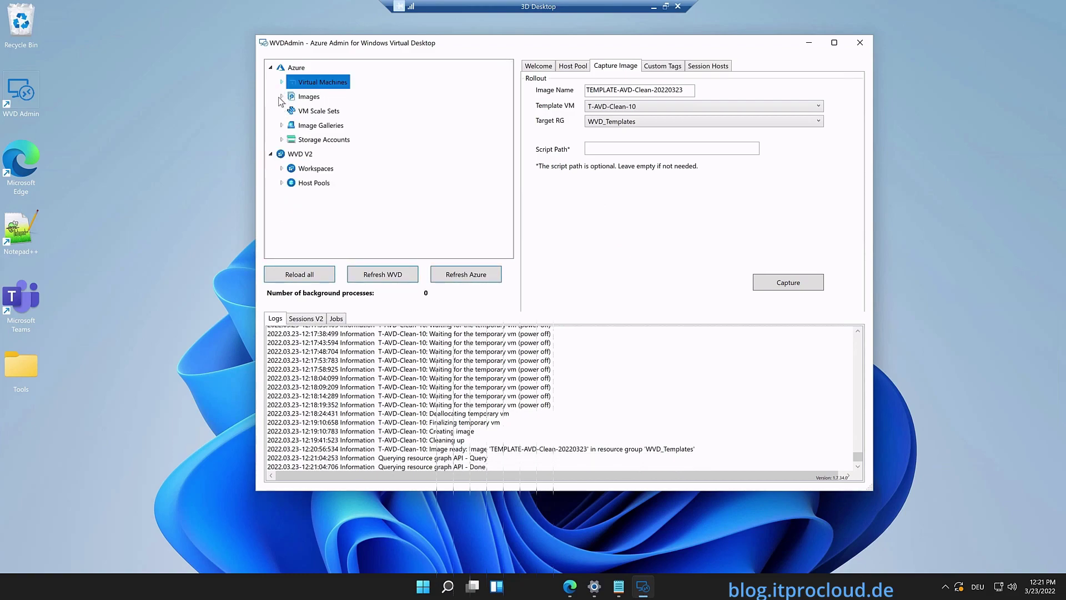
pyautogui.click(282, 97)
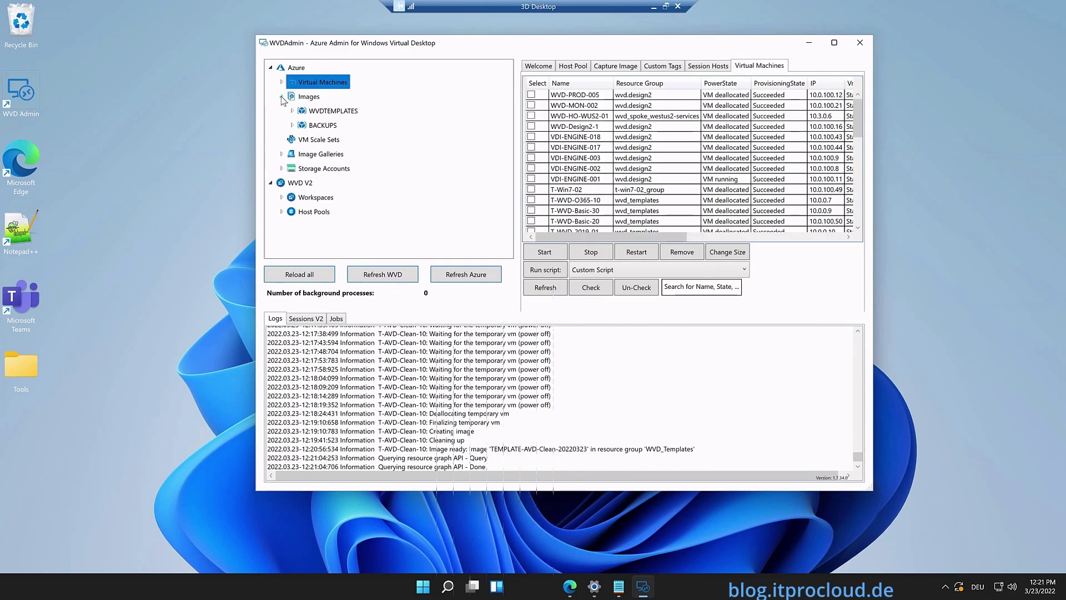
pyautogui.click(312, 112)
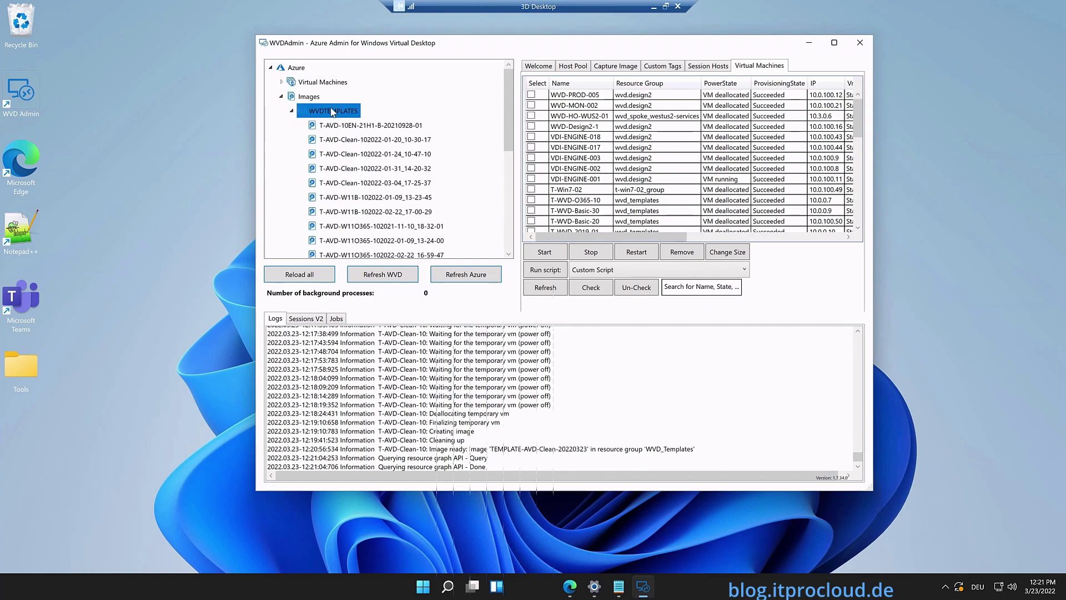
pyautogui.scroll(-10, 431, 118)
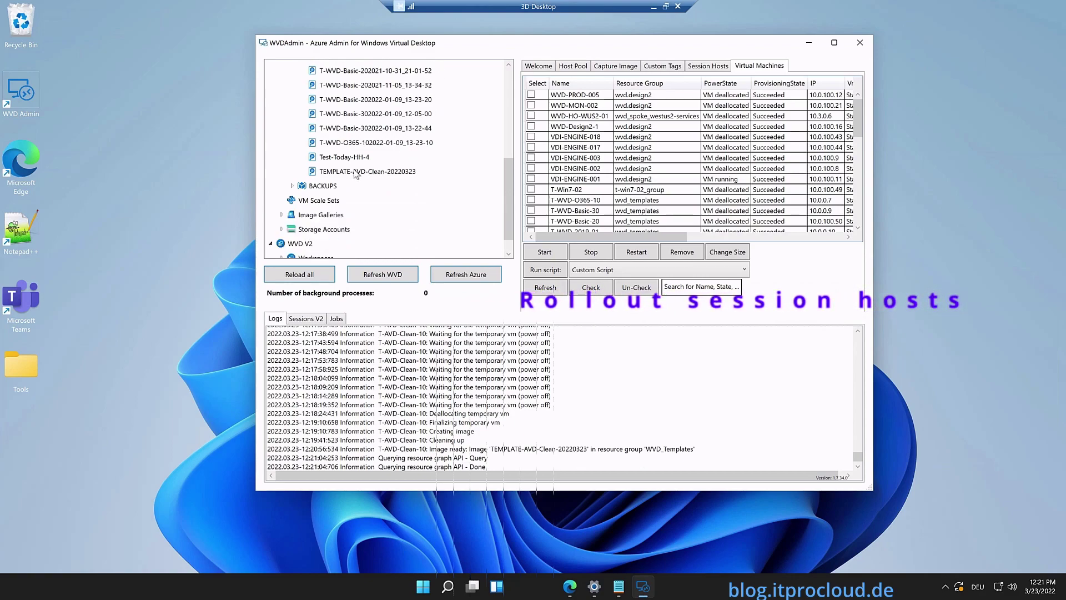
pyautogui.click(412, 172)
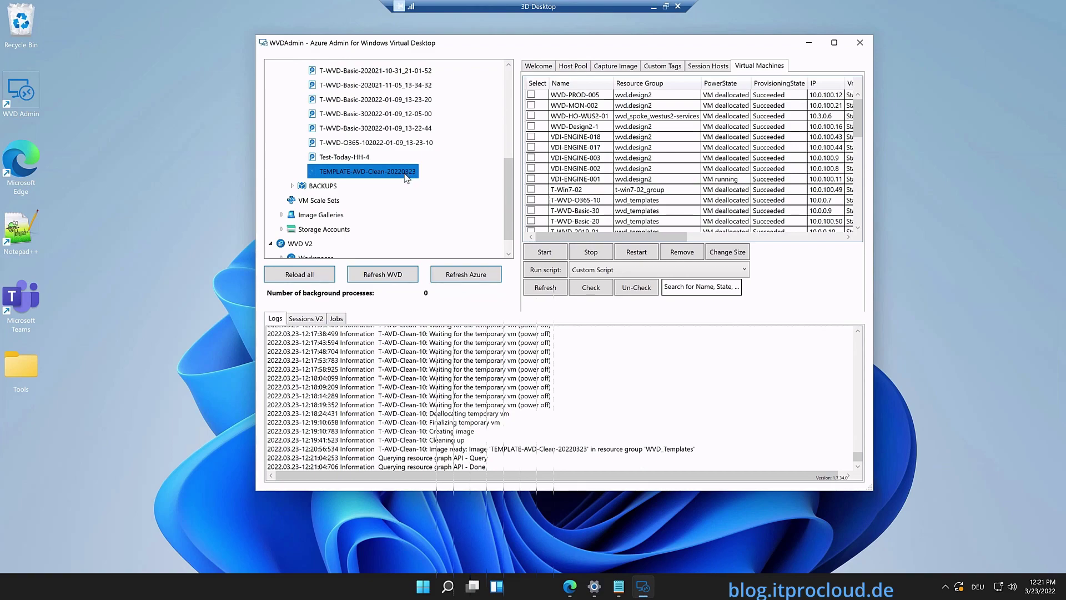
pyautogui.rightClick(406, 176)
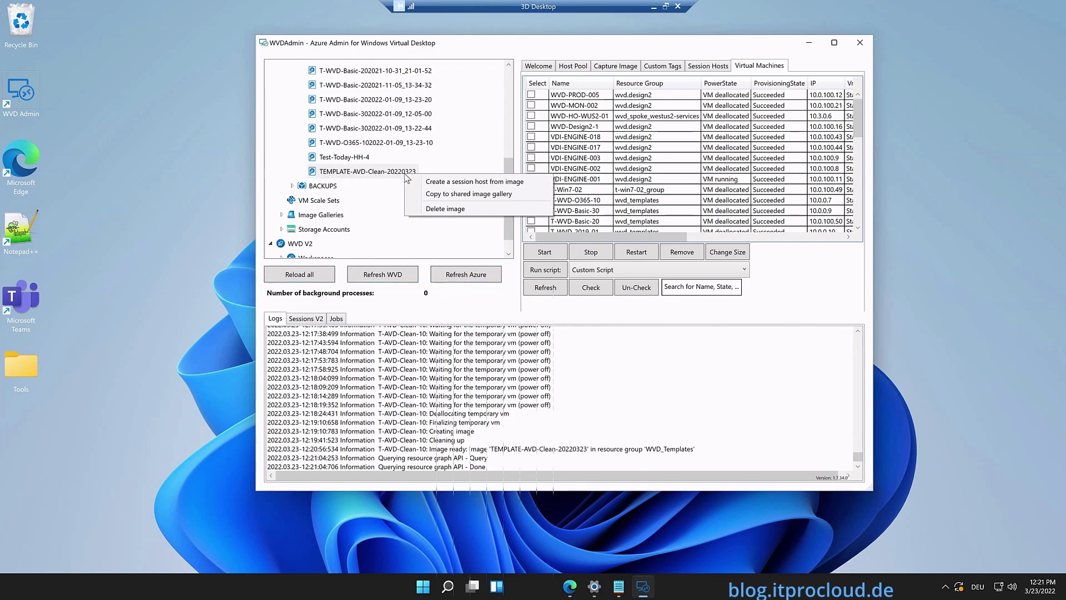
pyautogui.click(446, 182)
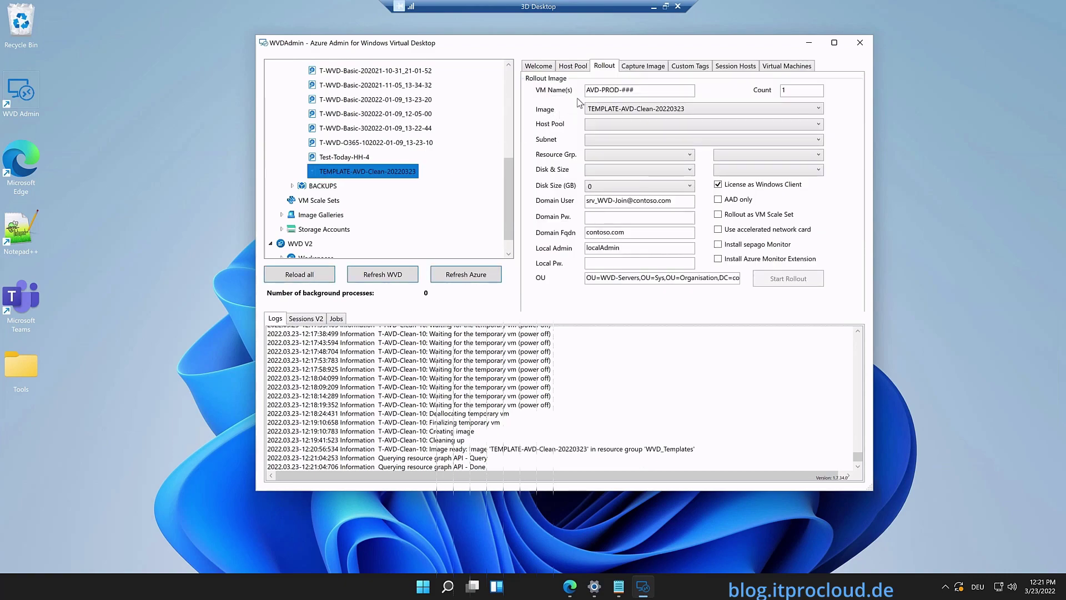
# Step: Set the number of session hosts to roll out to 5 and choose Design as their host pool
pyautogui.click(643, 90)
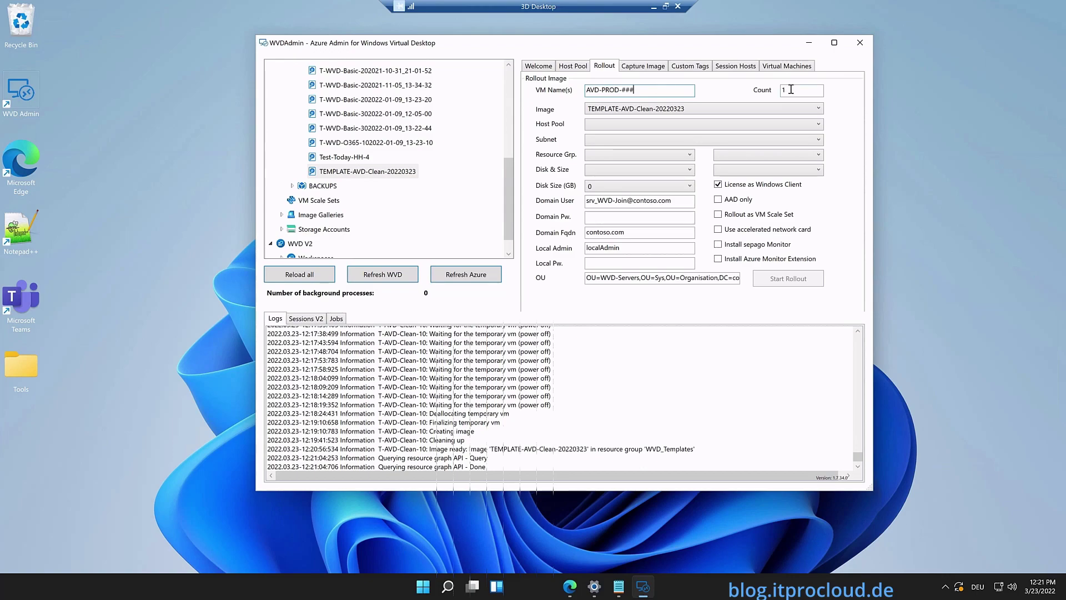
pyautogui.doubleClick(819, 91)
pyautogui.write('5')
pyautogui.click(656, 127)
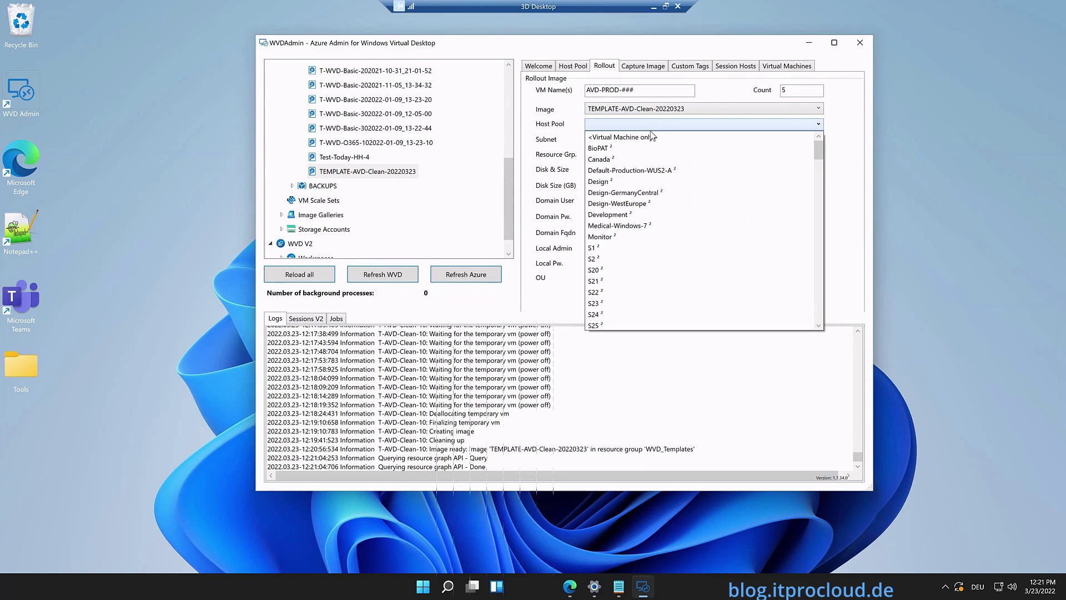
pyautogui.click(623, 179)
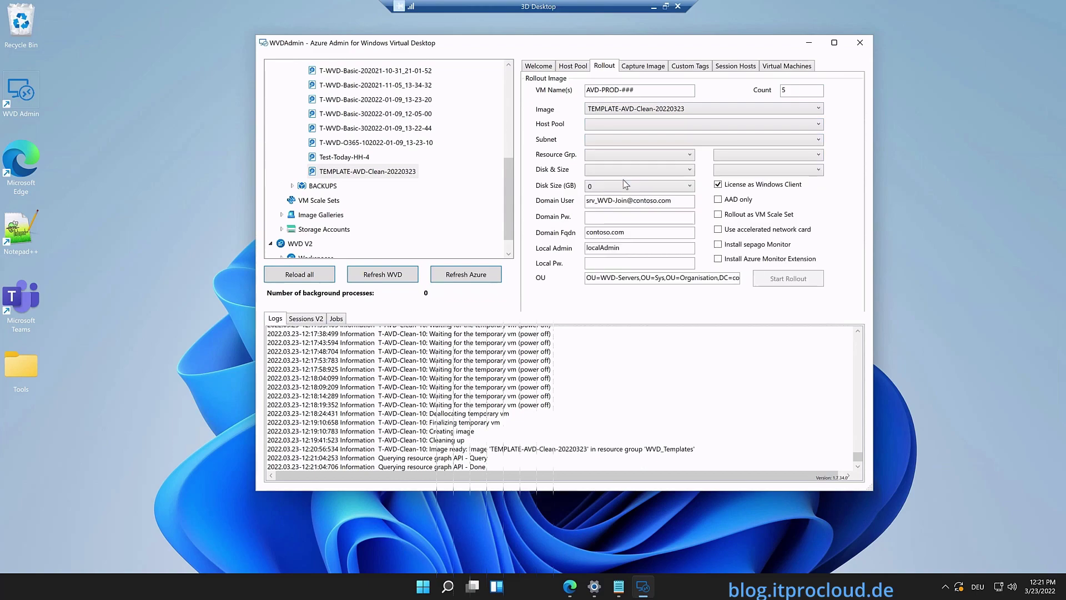
pyautogui.click(639, 128)
pyautogui.click(639, 128)
# Step: Set the VM name pattern to AVD-DEMO-### and select the WestEurope-vnet-WVD subnet
pyautogui.click(617, 90)
pyautogui.moveTo(616, 90); pyautogui.dragTo(621, 93)
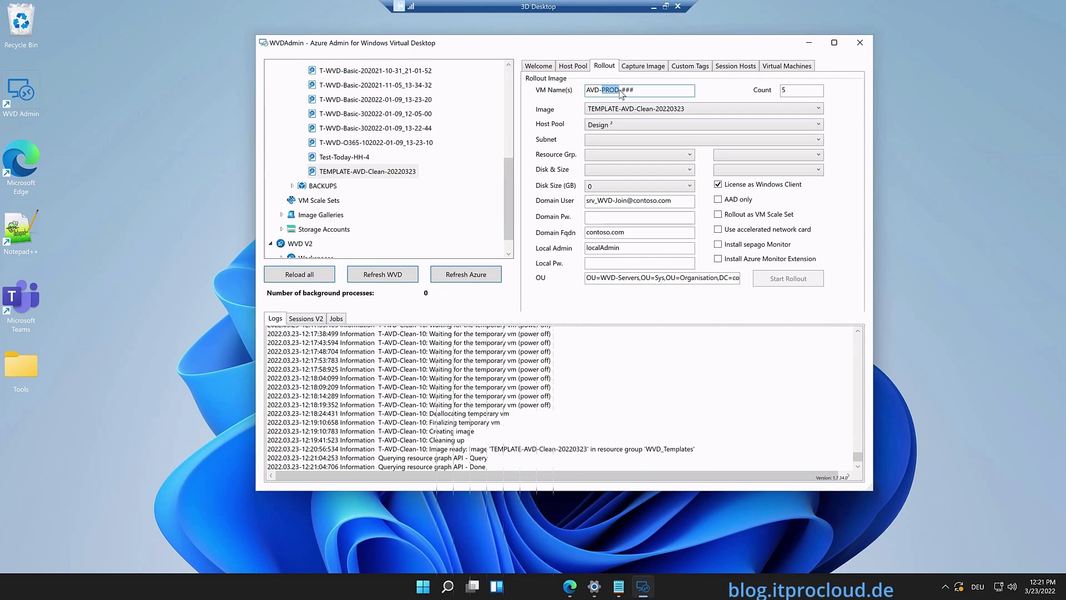
pyautogui.write('DEMO')
pyautogui.click(594, 140)
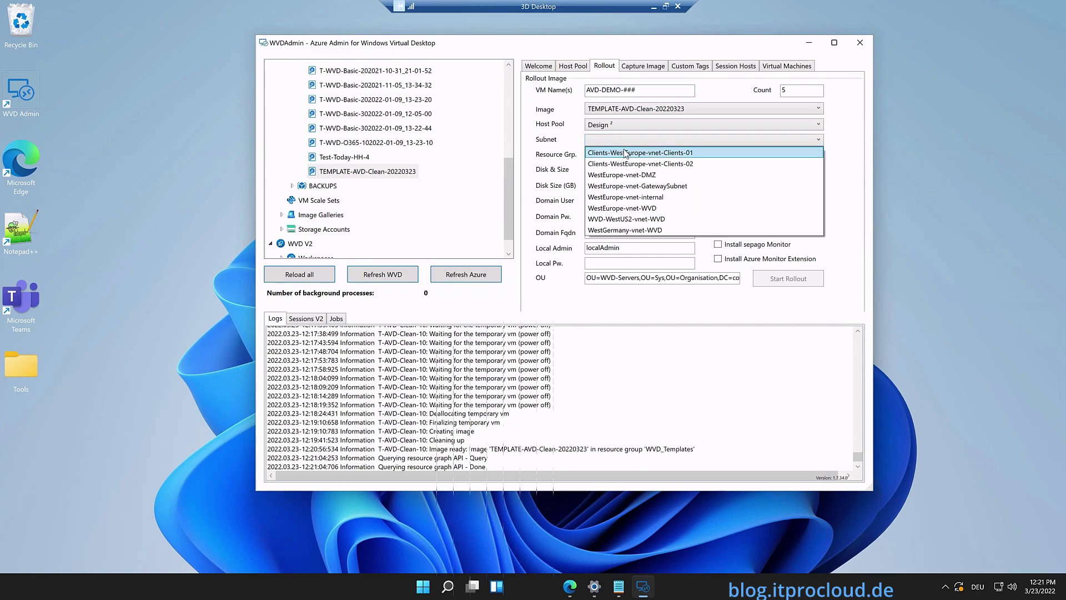
pyautogui.click(631, 209)
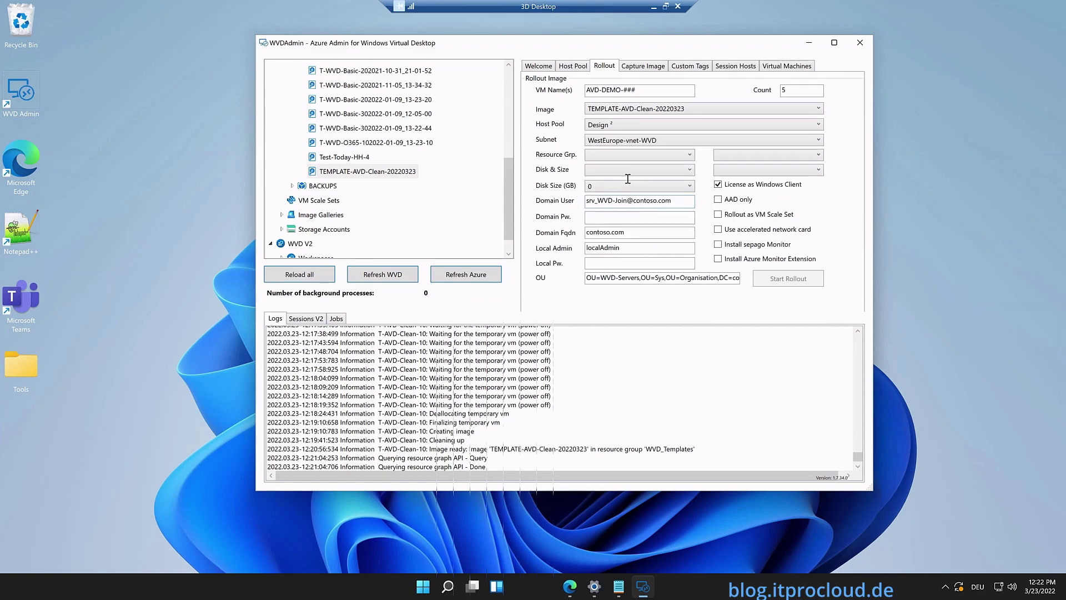
# Step: Select WVD.Test as the resource group for the new session hosts
pyautogui.click(655, 156)
pyautogui.moveTo(687, 179); pyautogui.dragTo(694, 276)
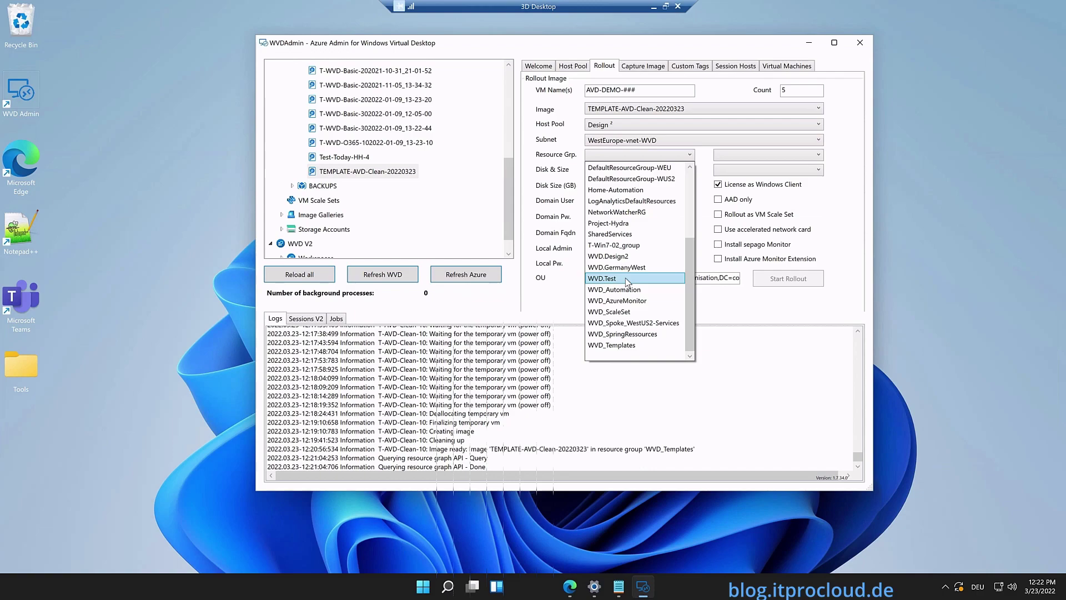
pyautogui.click(628, 281)
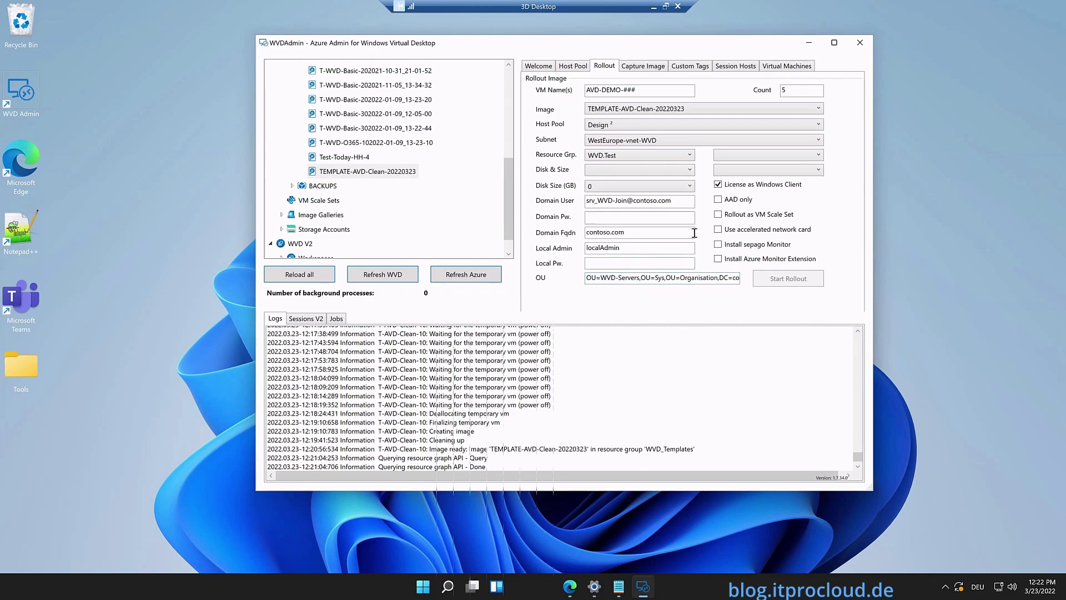
# Step: Set the session hosts' disk type to PremiumLRS and their VM size to D8s_v5
pyautogui.click(687, 169)
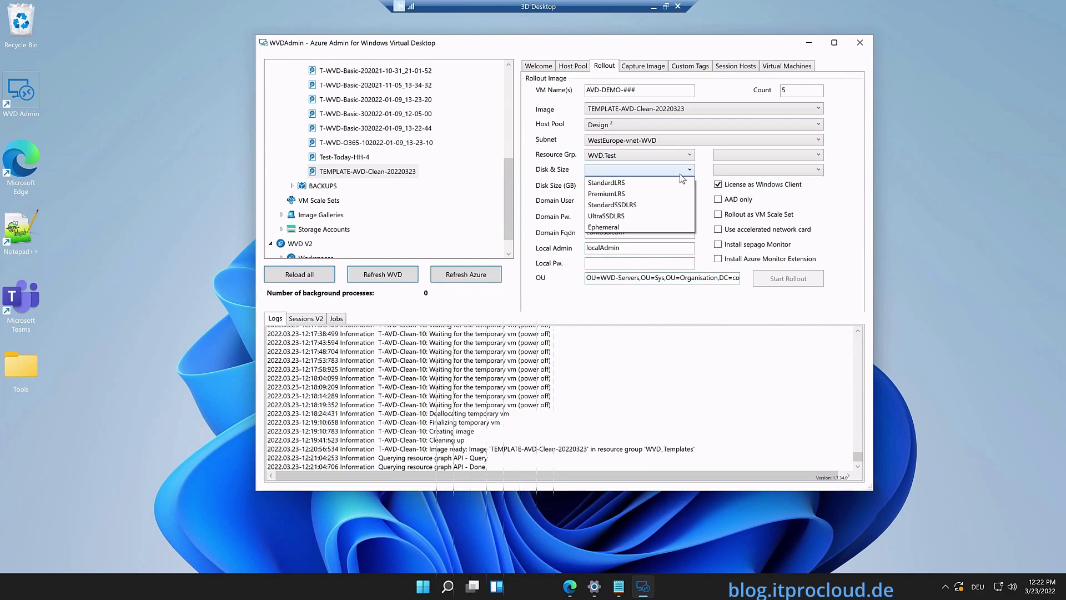
pyautogui.click(653, 194)
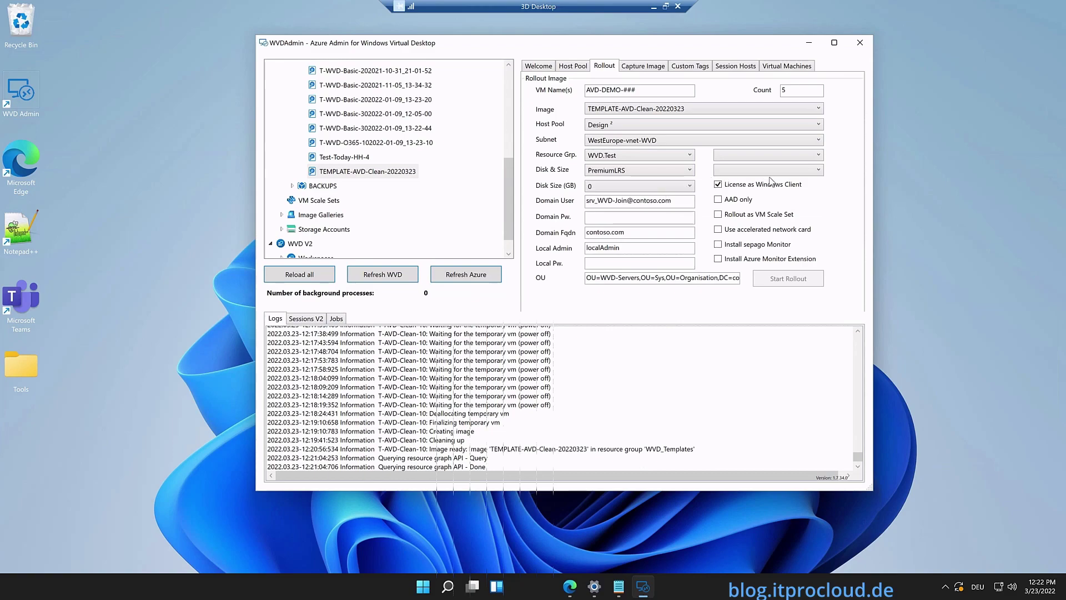
pyautogui.click(818, 171)
pyautogui.scroll(-3, 820, 222)
pyautogui.scroll(-5, 820, 224)
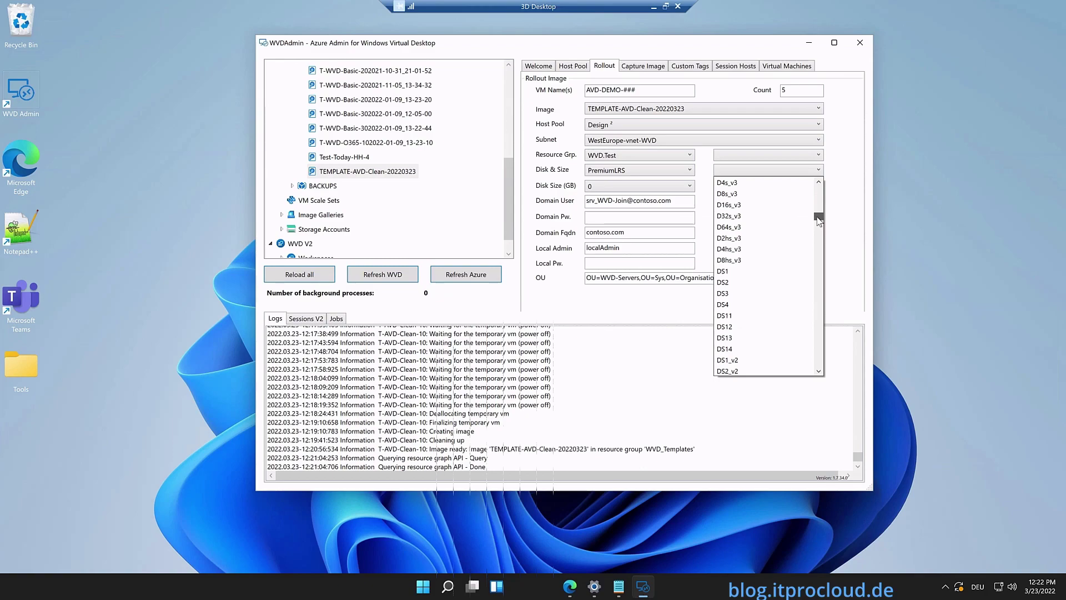
pyautogui.moveTo(819, 223); pyautogui.dragTo(819, 251)
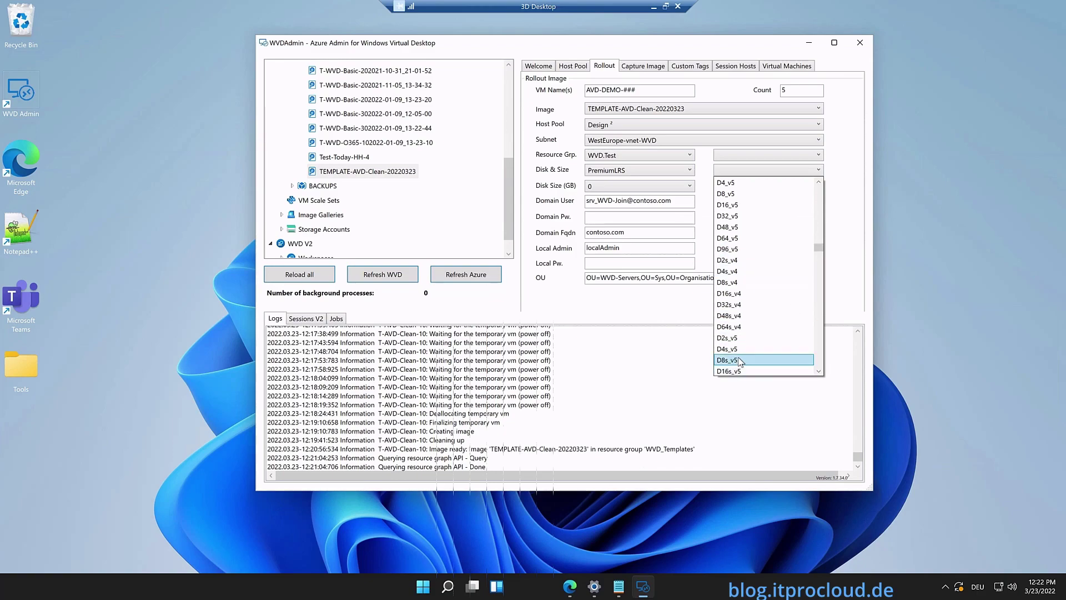
pyautogui.click(740, 360)
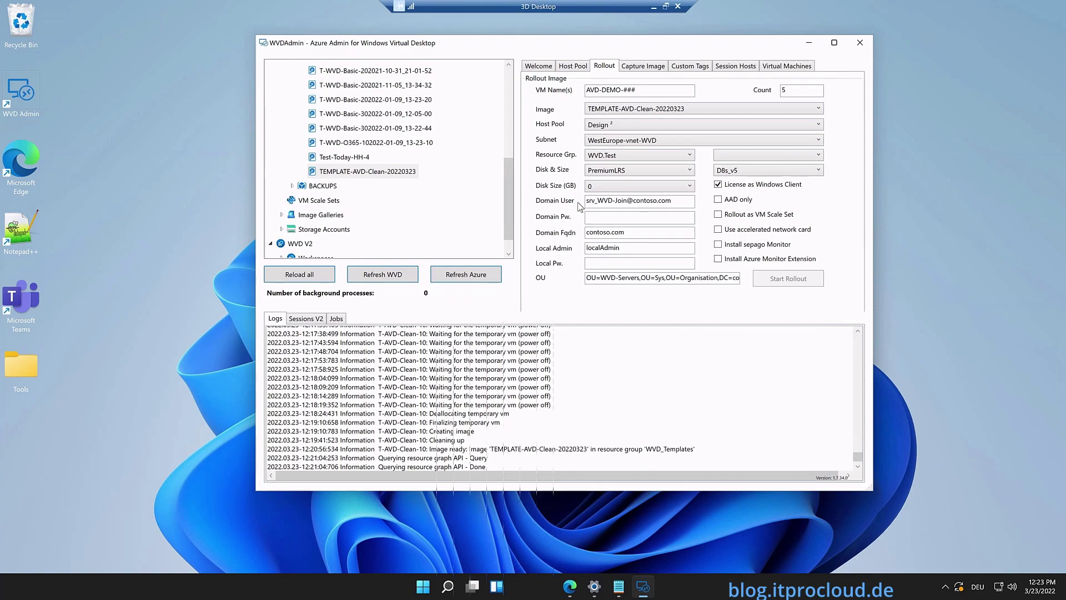
# Step: Replace the domain user with the join account from the Notepad notes and enter the domain password
pyautogui.click(618, 587)
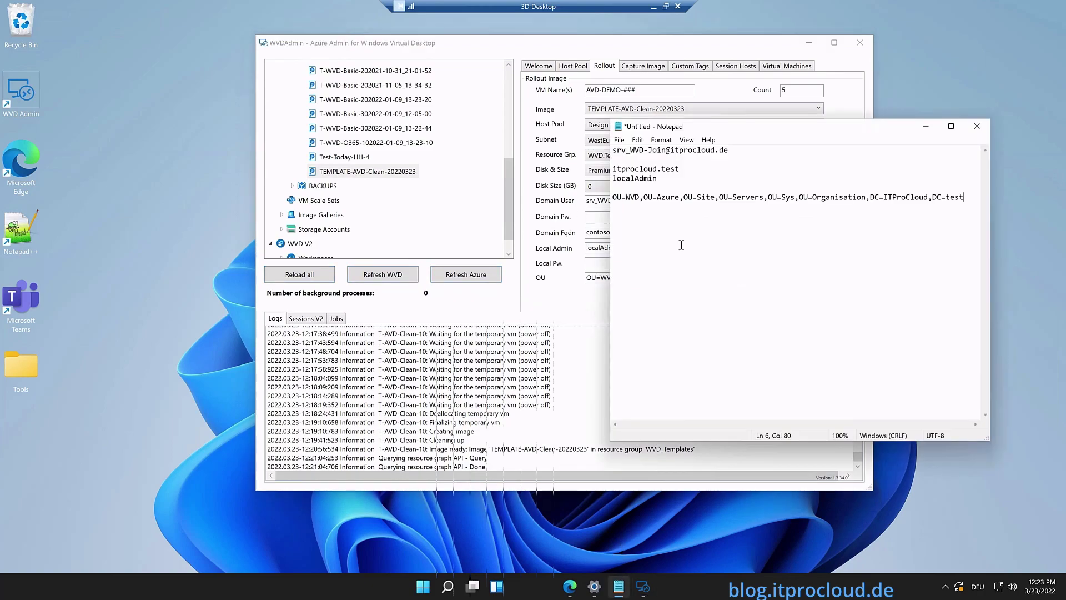
pyautogui.moveTo(699, 133); pyautogui.dragTo(728, 169)
pyautogui.hotkey('ctrl', 'c')
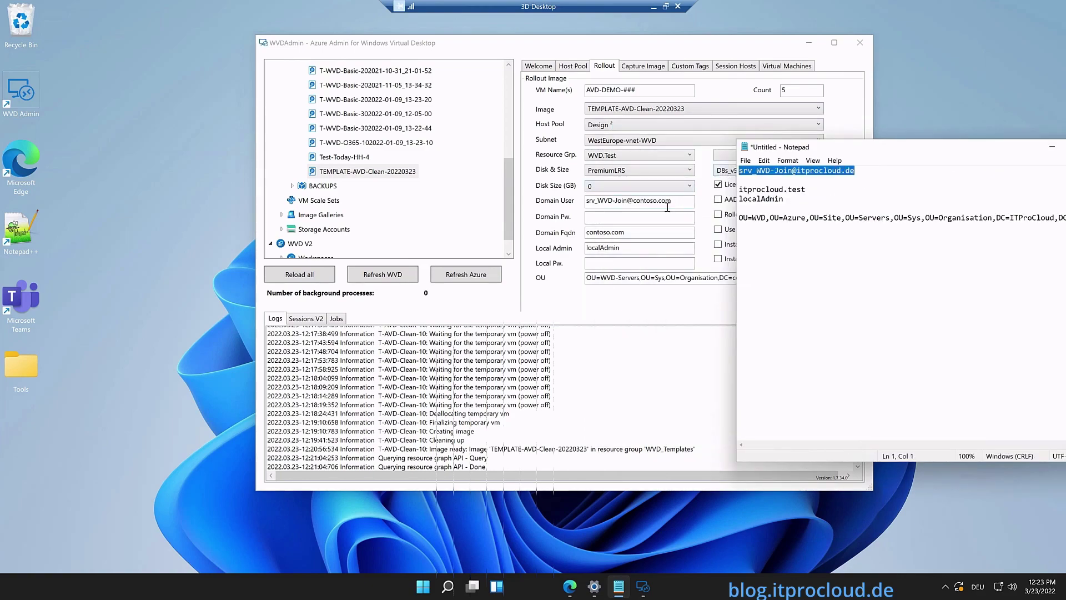
pyautogui.moveTo(676, 201); pyautogui.dragTo(570, 204)
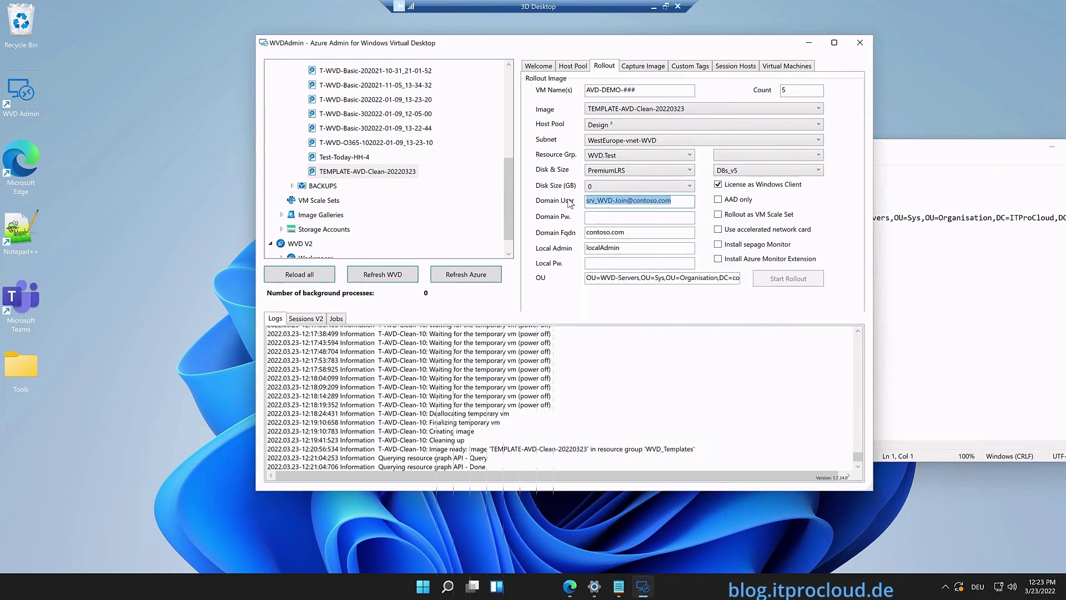
pyautogui.hotkey('ctrl', 'v')
pyautogui.click(649, 217)
pyautogui.write('•••••••••••••••••••••')
pyautogui.press('Tab')
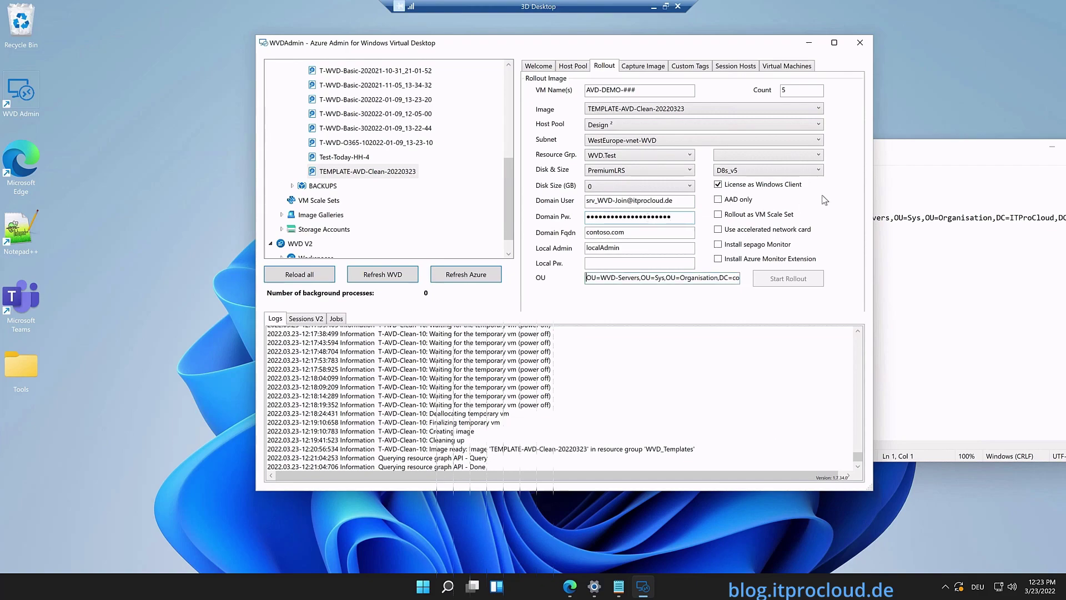
# Step: Set the rollout's domain FQDN to itprocloud.test, copied from the Notepad notes
pyautogui.click(912, 171)
pyautogui.moveTo(806, 189); pyautogui.dragTo(741, 191)
pyautogui.hotkey('ctrl', 'c')
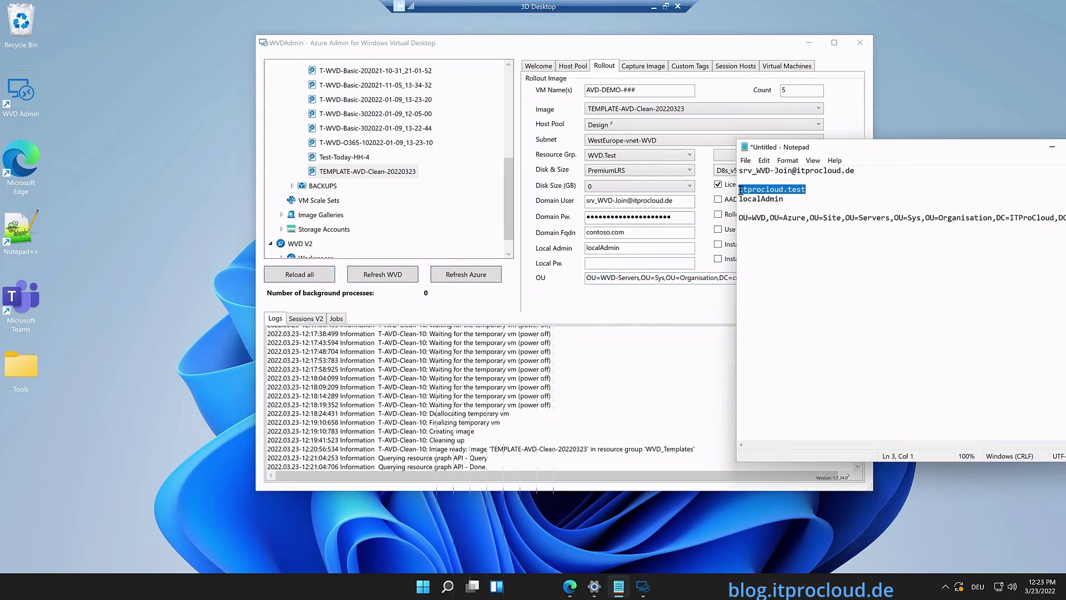
pyautogui.click(644, 233)
pyautogui.hotkey('ctrl', 'a')
pyautogui.hotkey('ctrl', 'v')
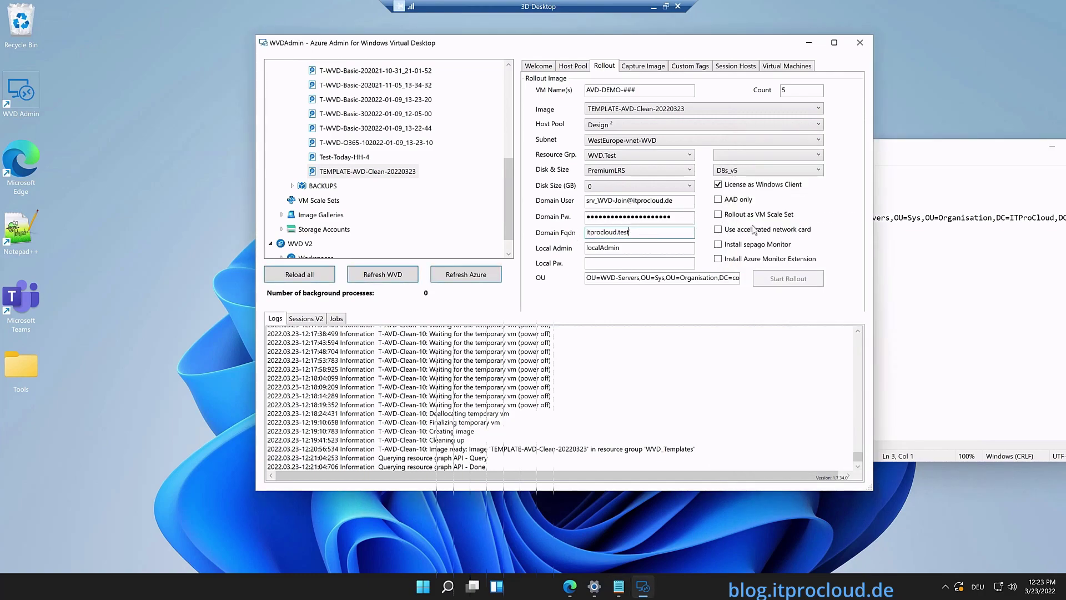
# Step: Check the local admin name in the Notepad notes and enter the local admin password for the rollout
pyautogui.click(922, 205)
pyautogui.doubleClick(753, 200)
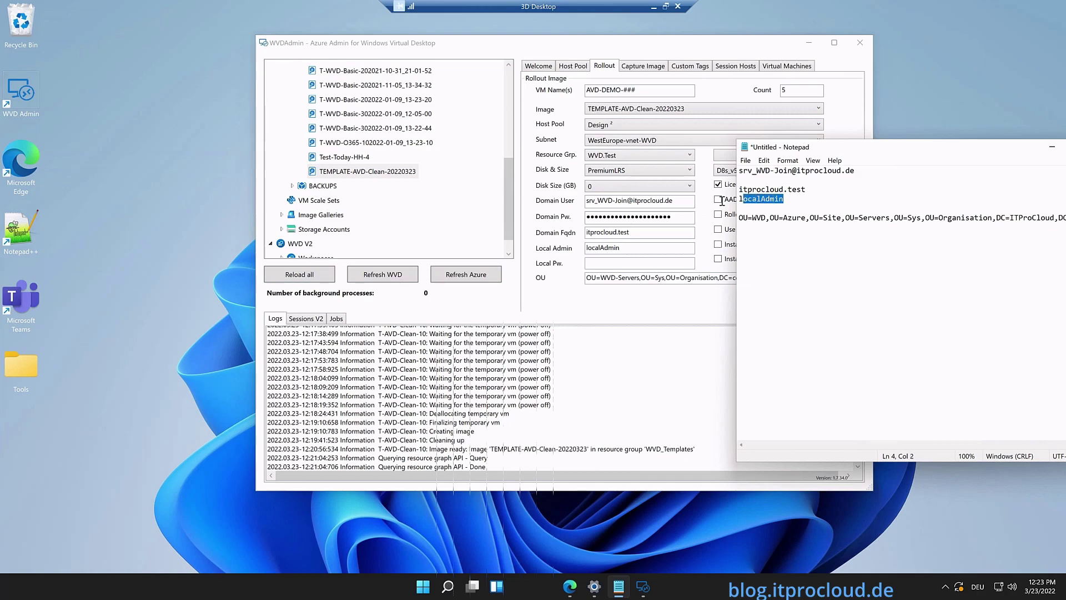
pyautogui.click(604, 263)
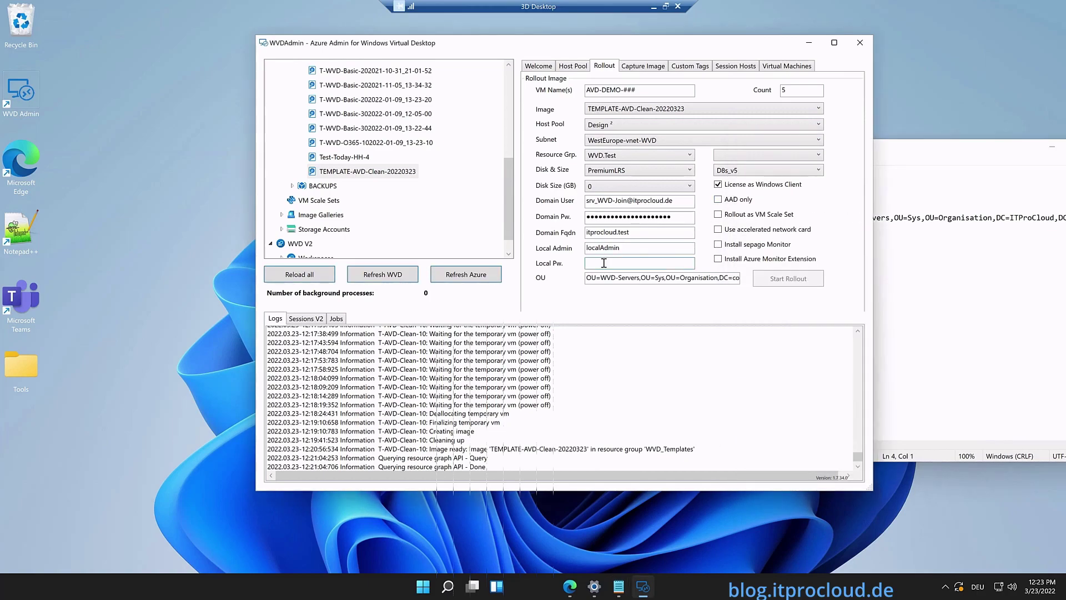
pyautogui.write('•••••••••')
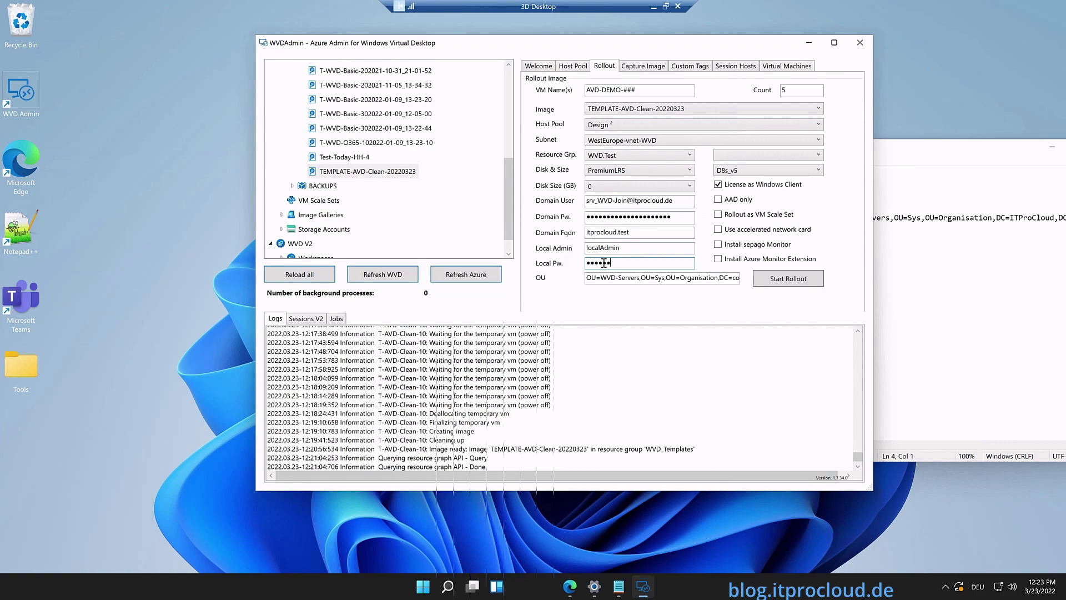
pyautogui.write('••••••••••')
# Step: Set the OU to OU=WVD,OU=Azure,OU=Site,OU=Servers,OU=Sys,OU=Organisation,DC=ITProCloud,DC=test from the Notepad notes and start the rollout
pyautogui.click(912, 215)
pyautogui.hotkey('shift', 'Home')
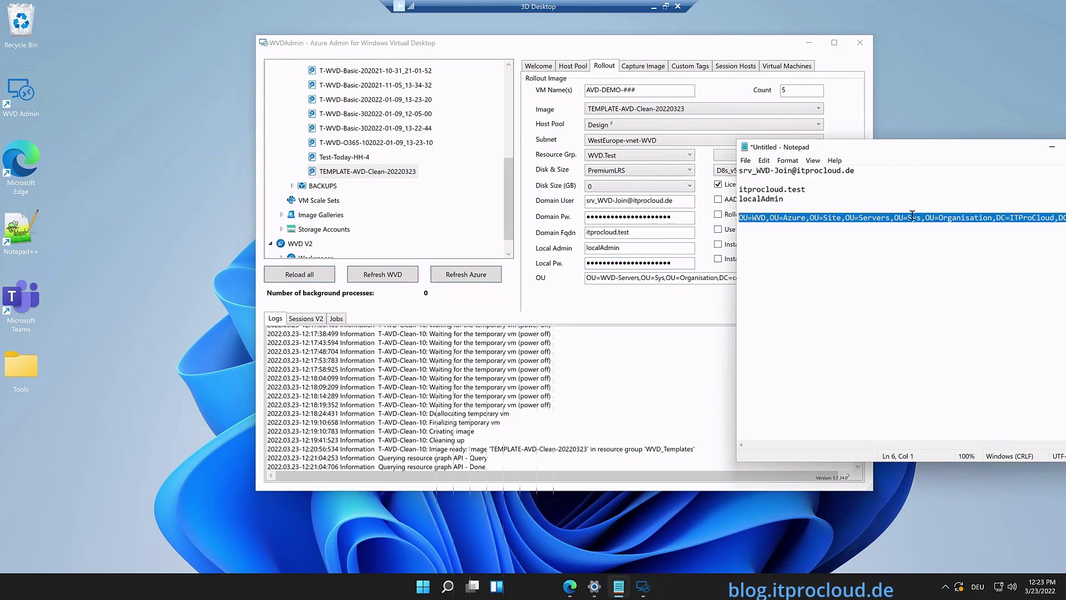
pyautogui.click(636, 278)
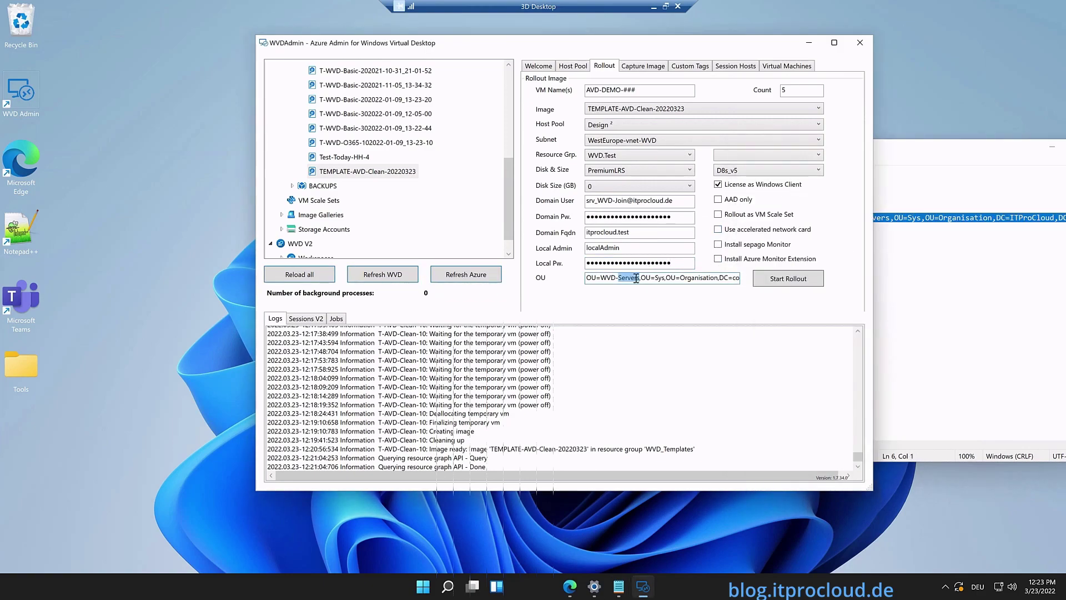
pyautogui.hotkey('ctrl', 'a')
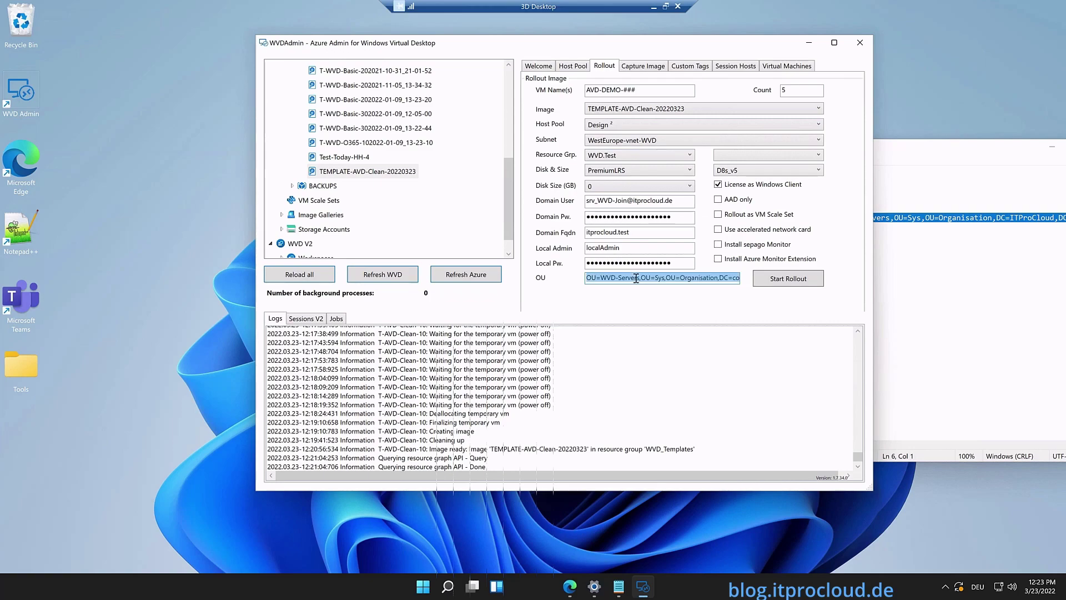
pyautogui.press('BackSpace')
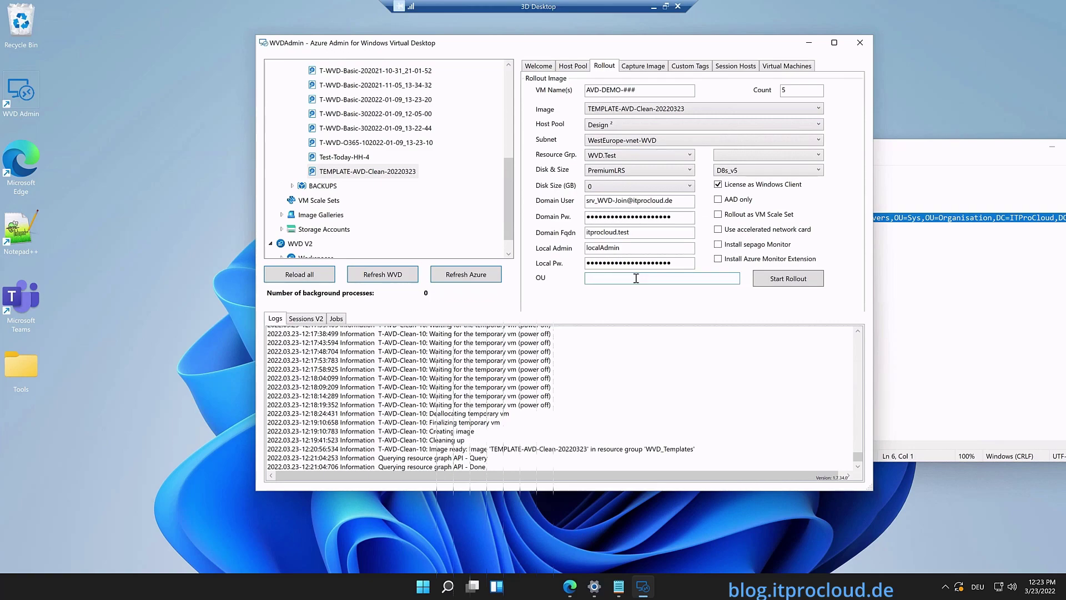
pyautogui.hotkey('ctrl', 'v')
pyautogui.press('Home')
pyautogui.click(1051, 146)
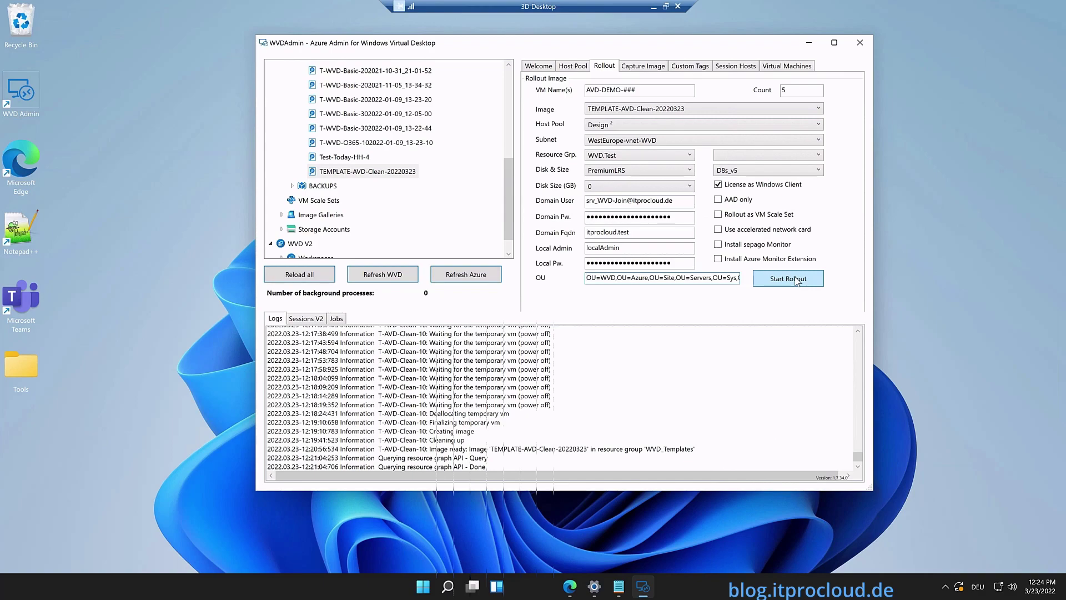
pyautogui.click(797, 281)
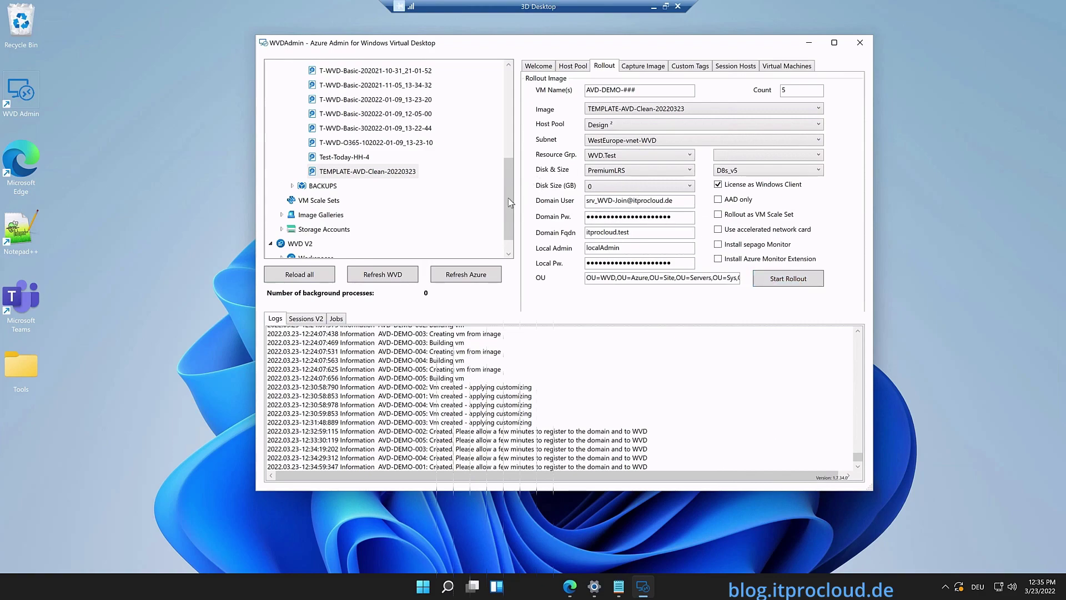
# Step: Display the session hosts of the Design host pool and refresh the list to check the new hosts' state
pyautogui.scroll(-2, 418, 247)
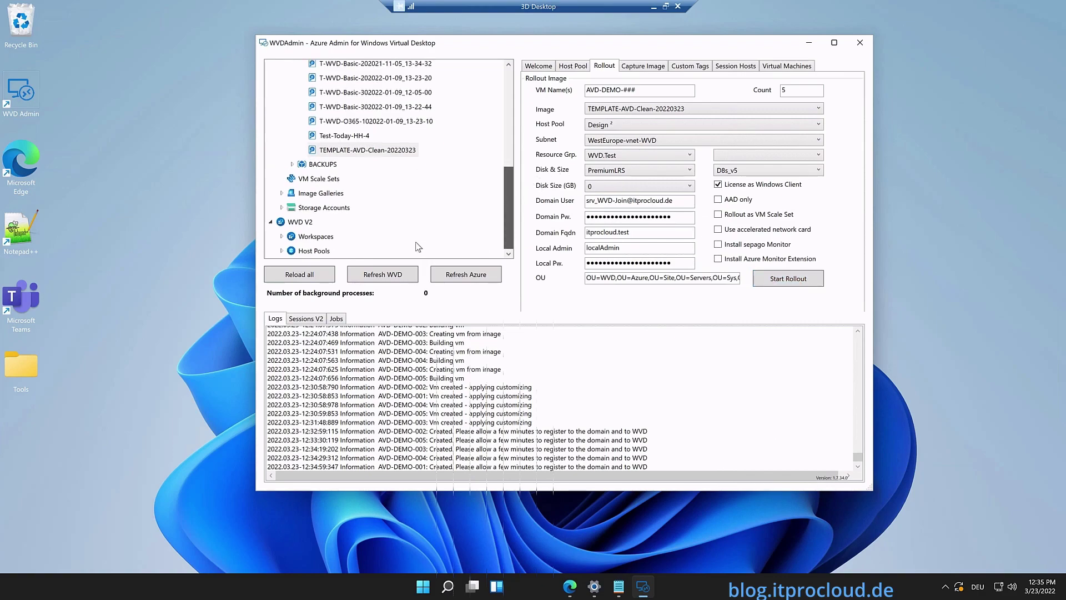
pyautogui.click(281, 251)
pyautogui.scroll(-1, 289, 239)
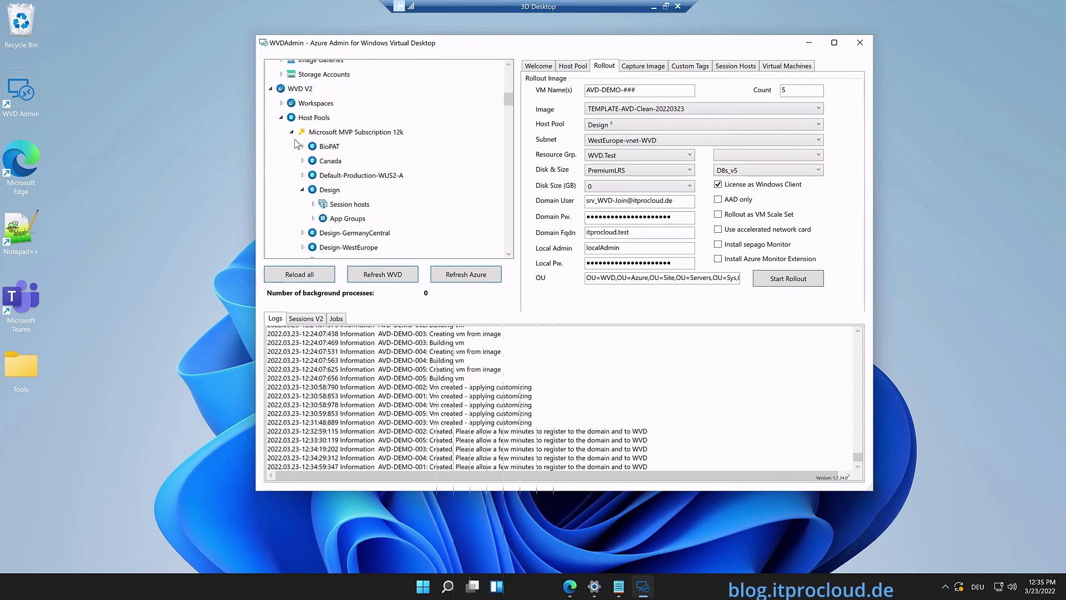
pyautogui.click(328, 192)
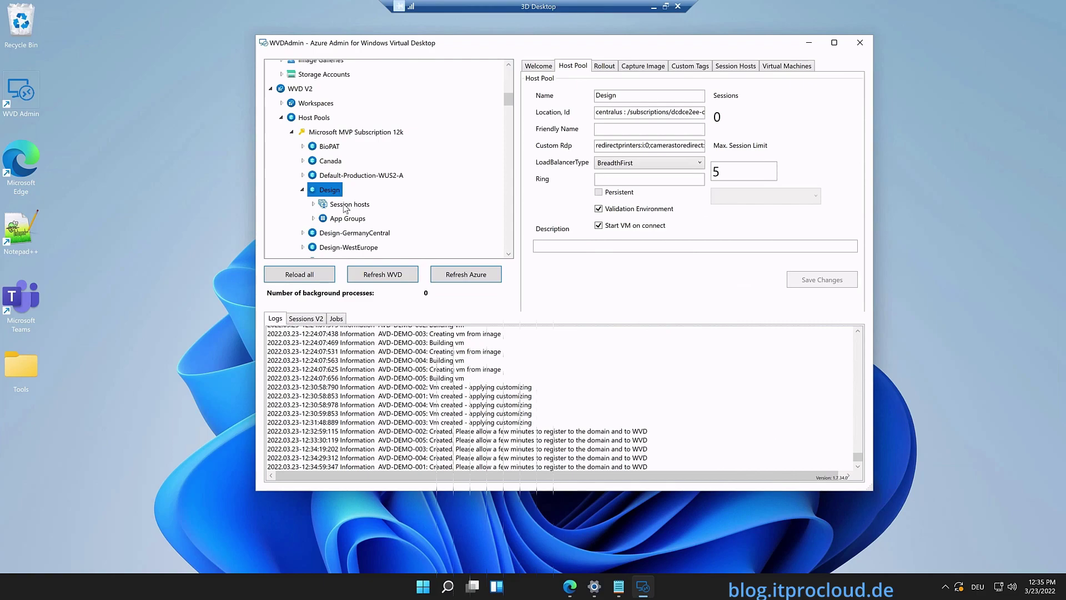
pyautogui.click(346, 204)
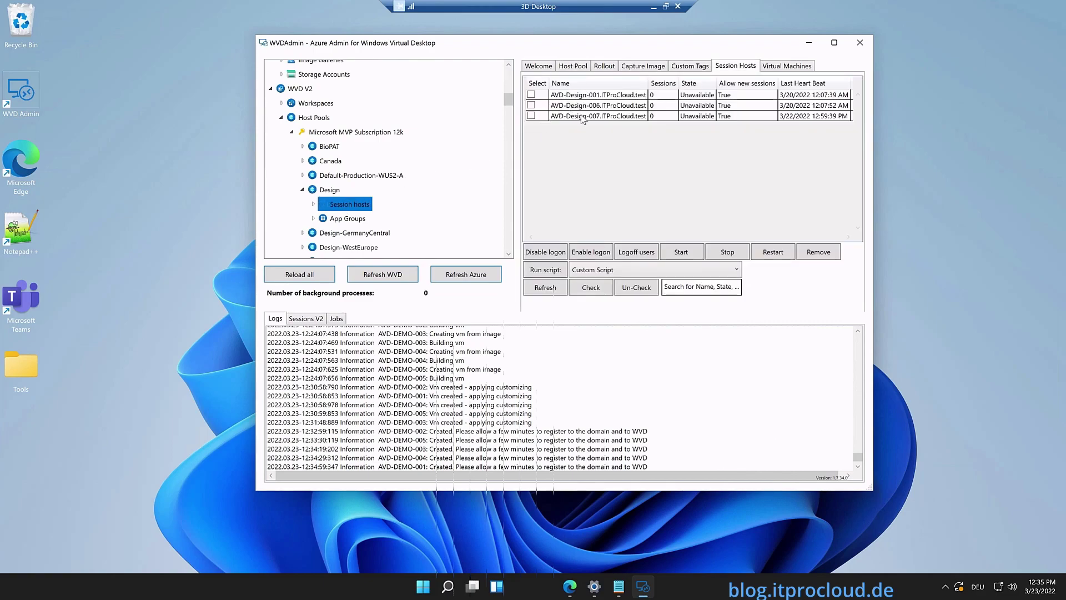
pyautogui.click(546, 288)
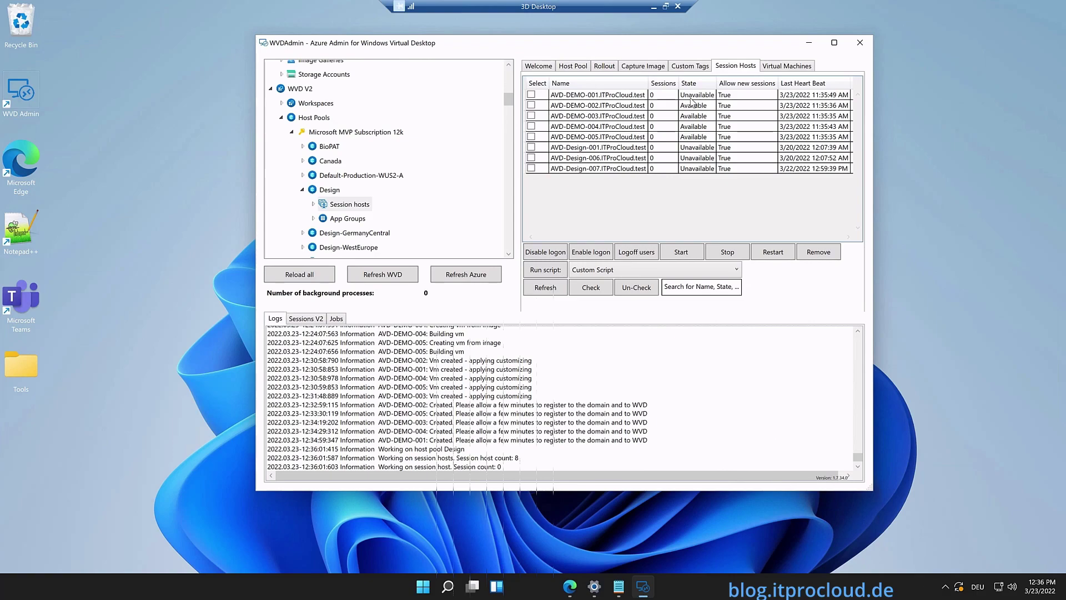
pyautogui.click(545, 287)
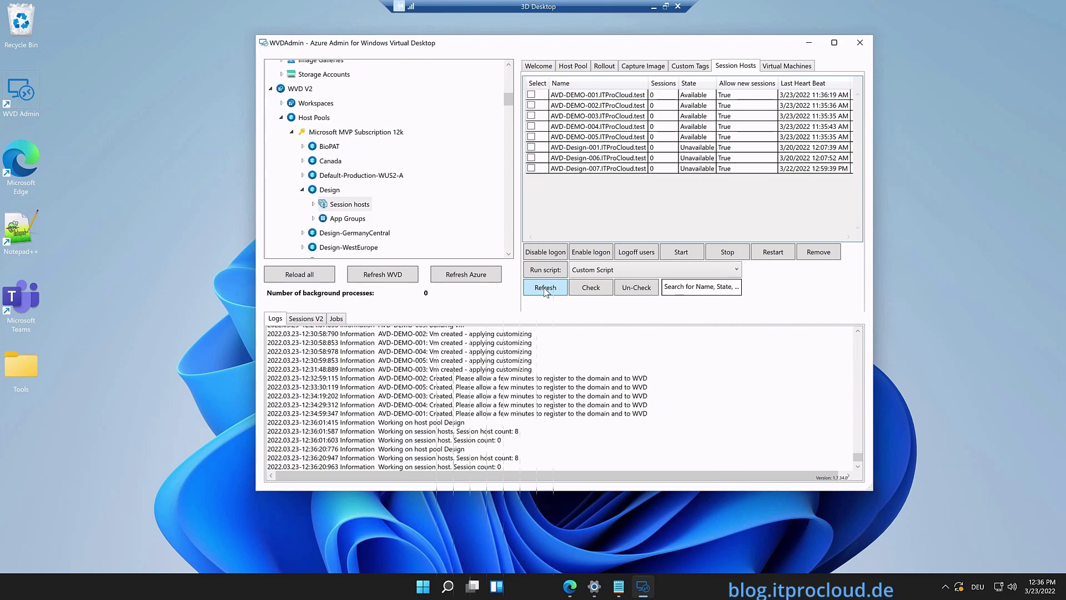